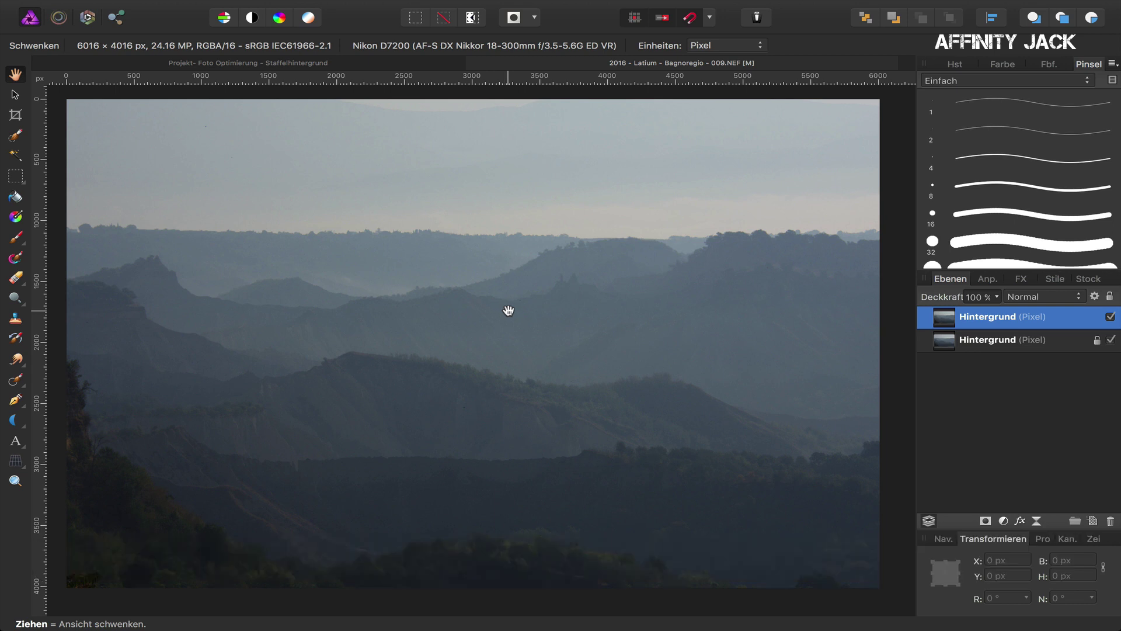
Display the Histogramm panel for the hazy hill landscape photo
left_click(954, 65)
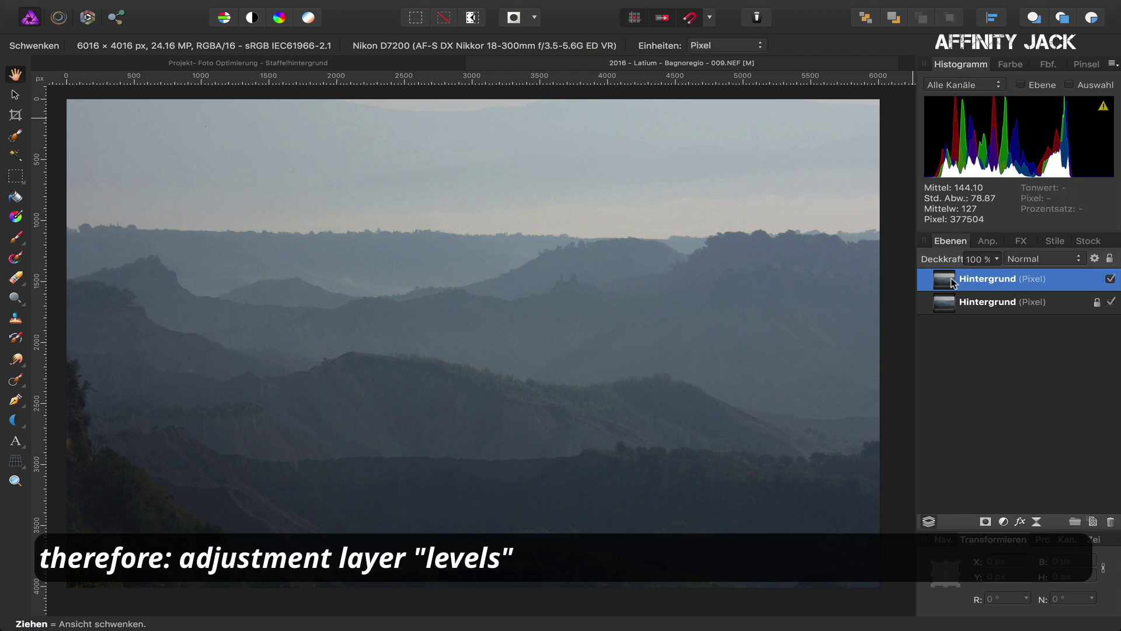
Add a Levels adjustment with black level 6% and white level 78%
left_click(1004, 521)
left_click(1004, 521)
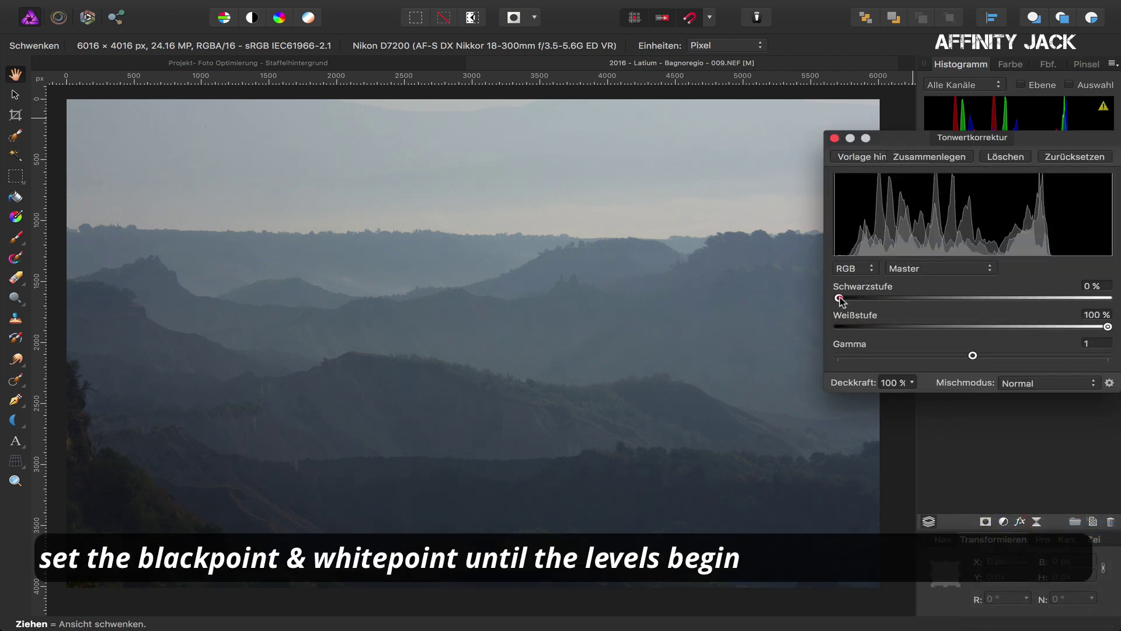
left_click_drag(839, 300, 854, 300)
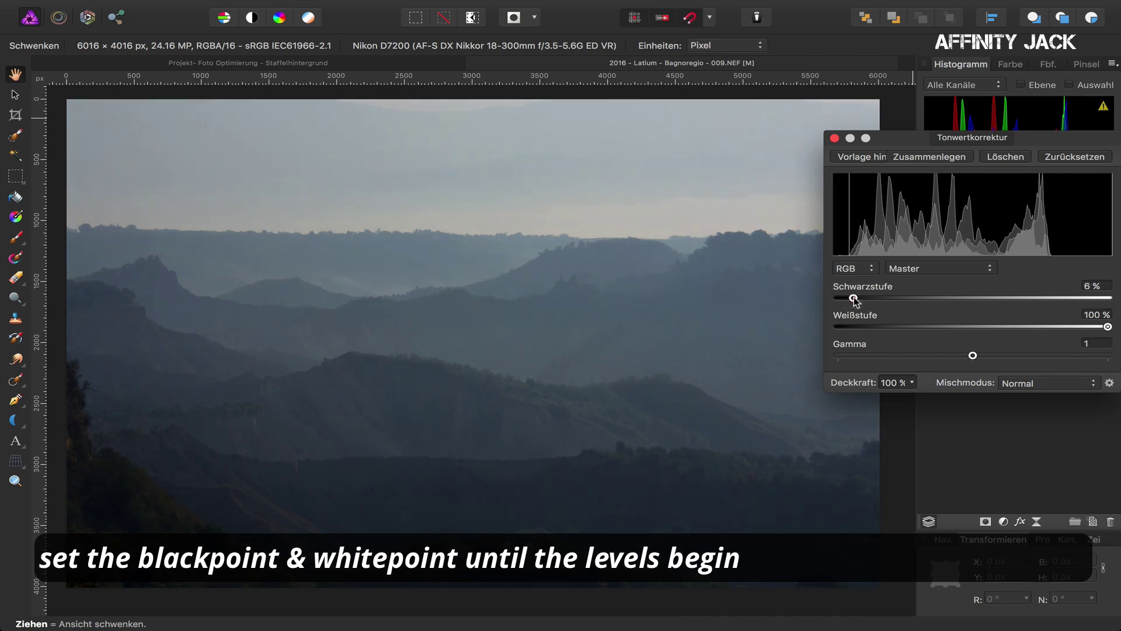
left_click_drag(1108, 327, 1048, 325)
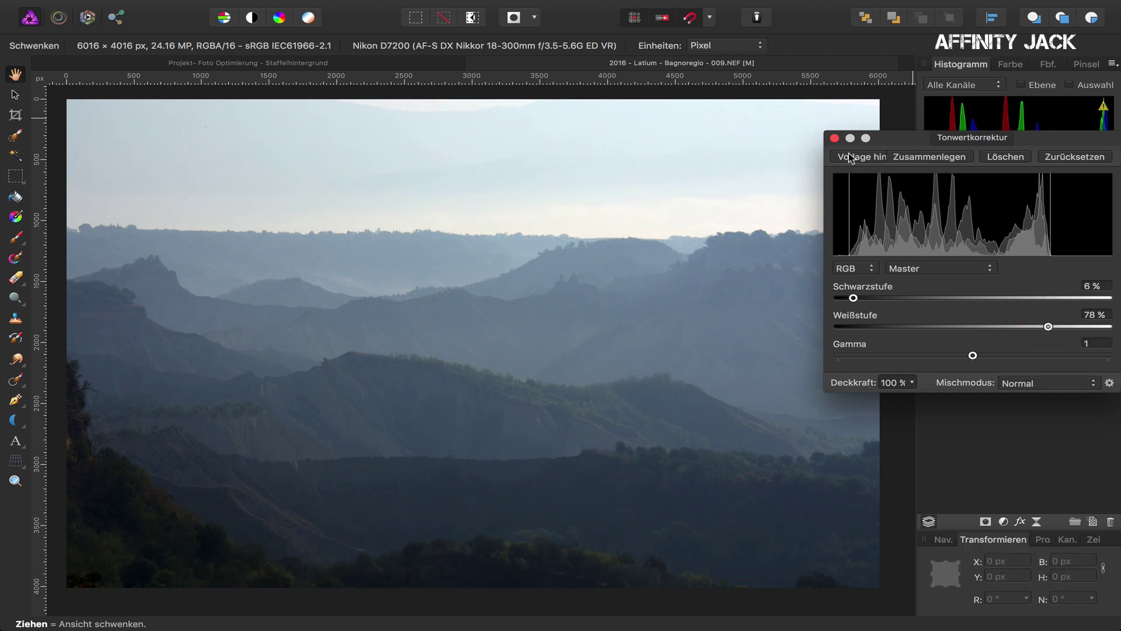
left_click(835, 138)
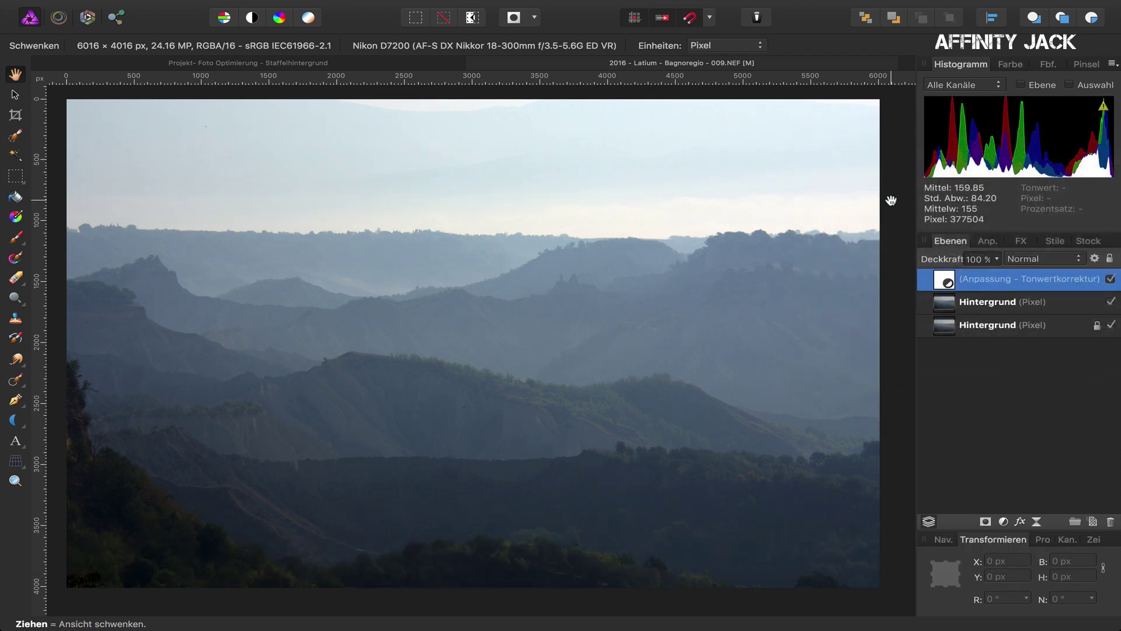
Nest the Levels adjustment into the background copy and merge visible layers onto a new top layer
left_click_drag(943, 282, 947, 305)
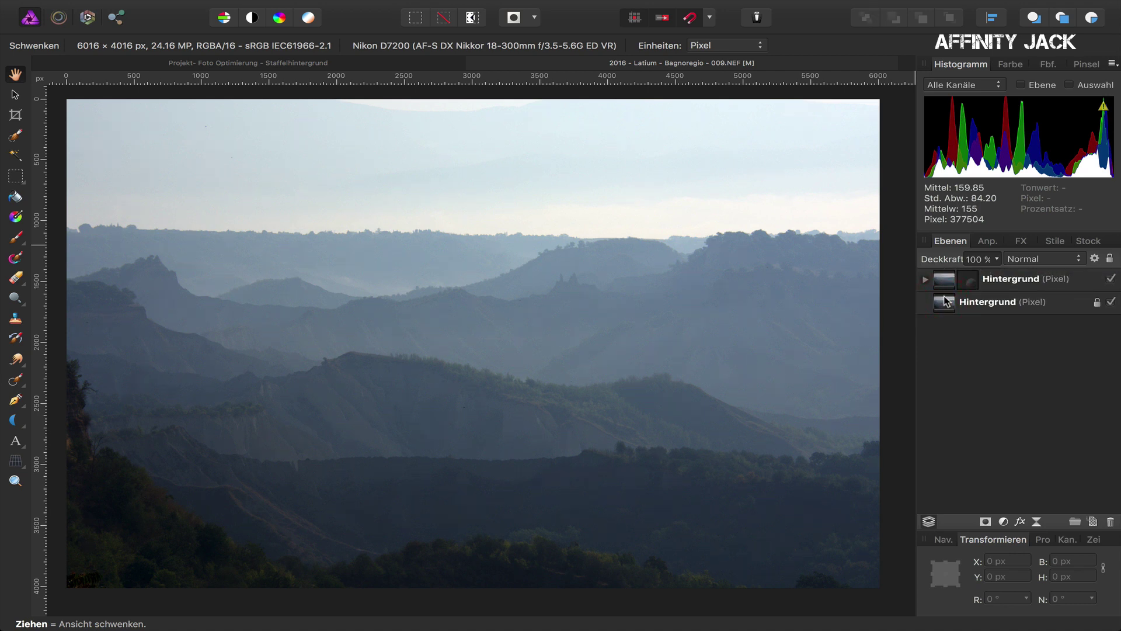
left_click(943, 283)
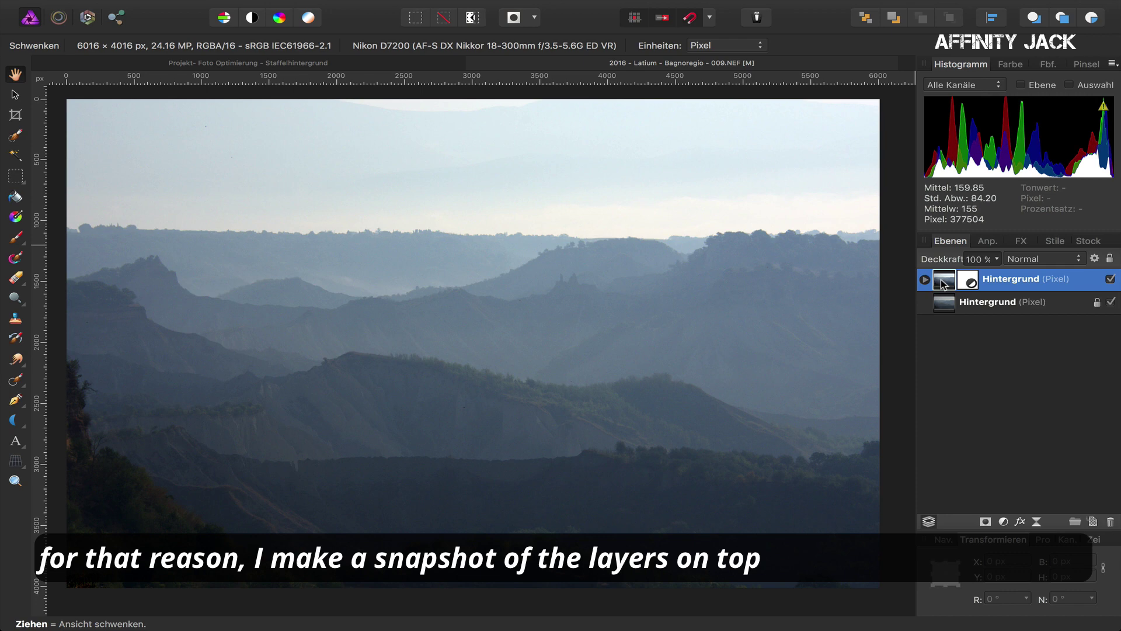
right_click(943, 282)
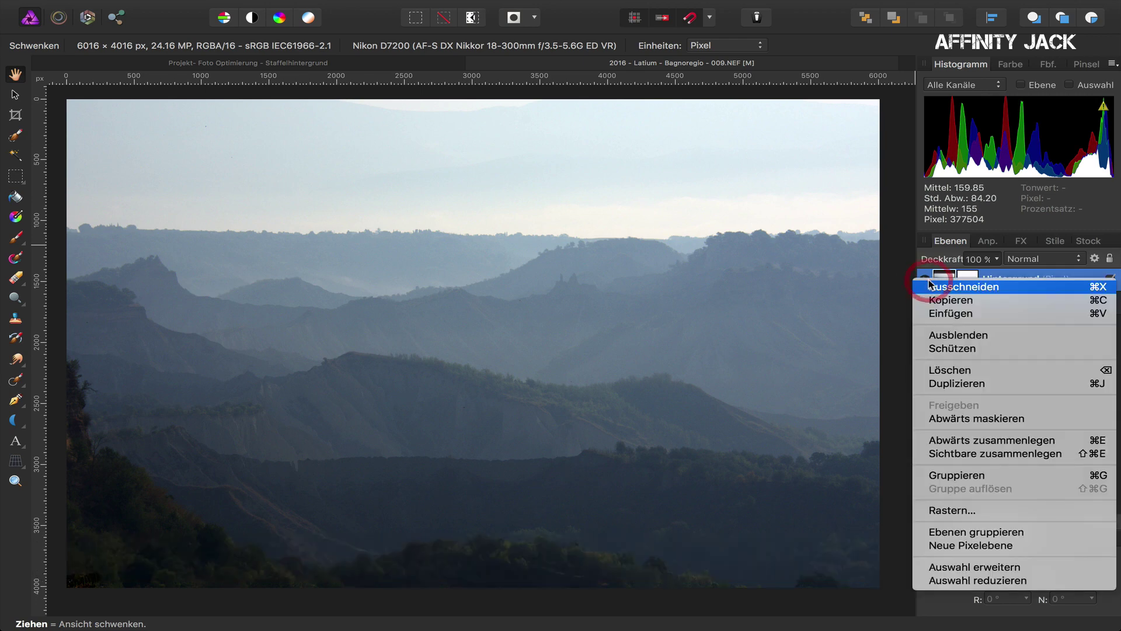
left_click(966, 453)
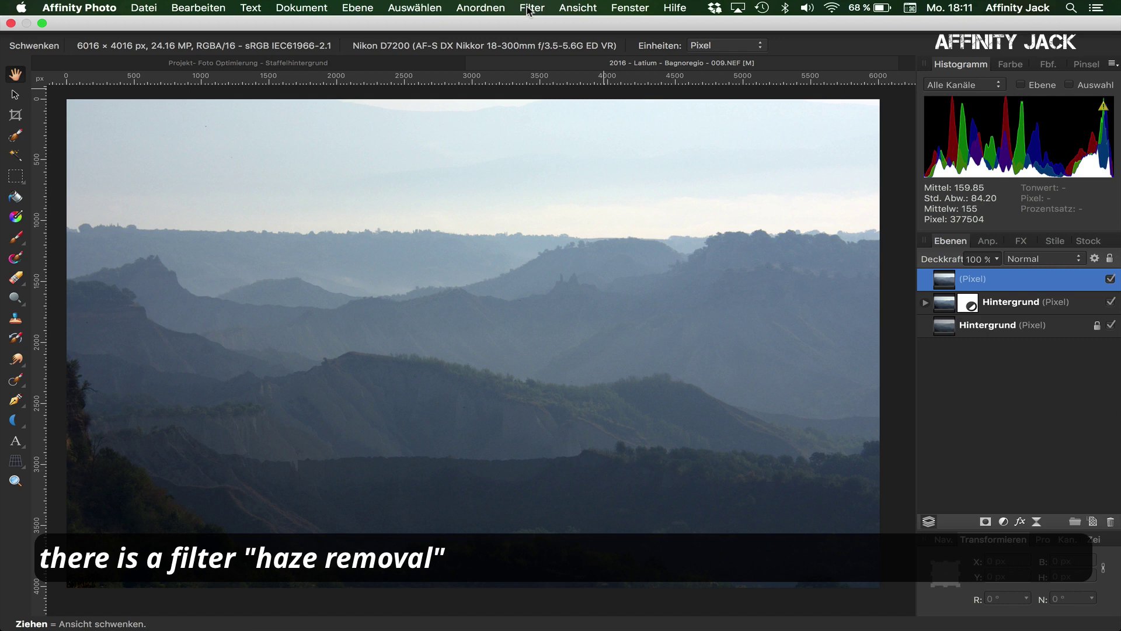
Apply the Dunst entfernen filter to the merged layer, lowering strength and raising distance
left_click(528, 8)
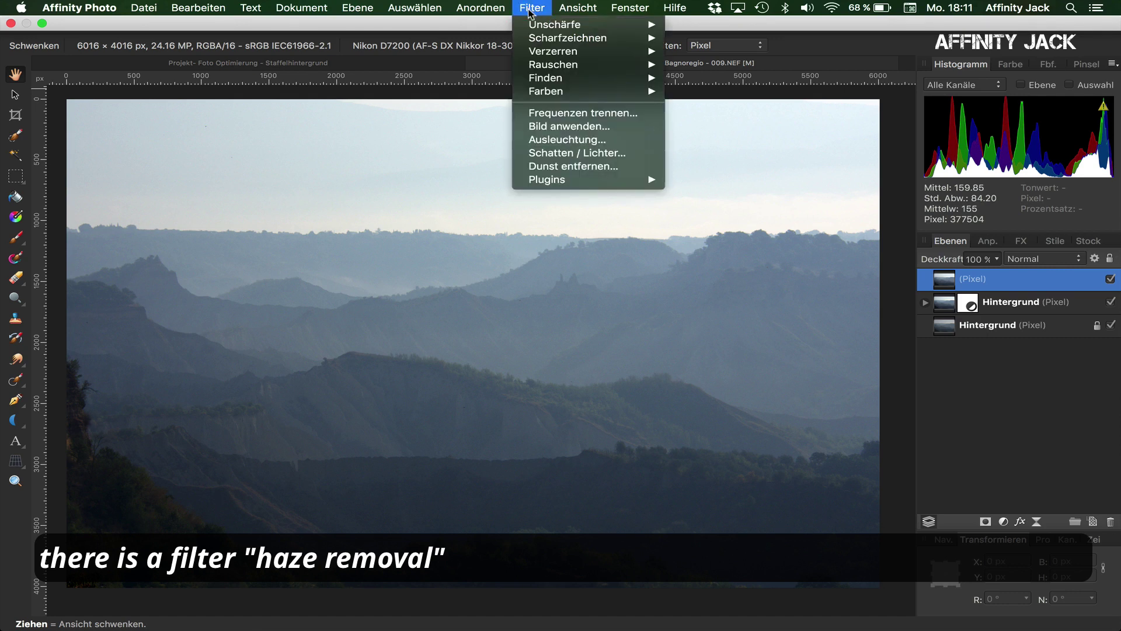
left_click(566, 167)
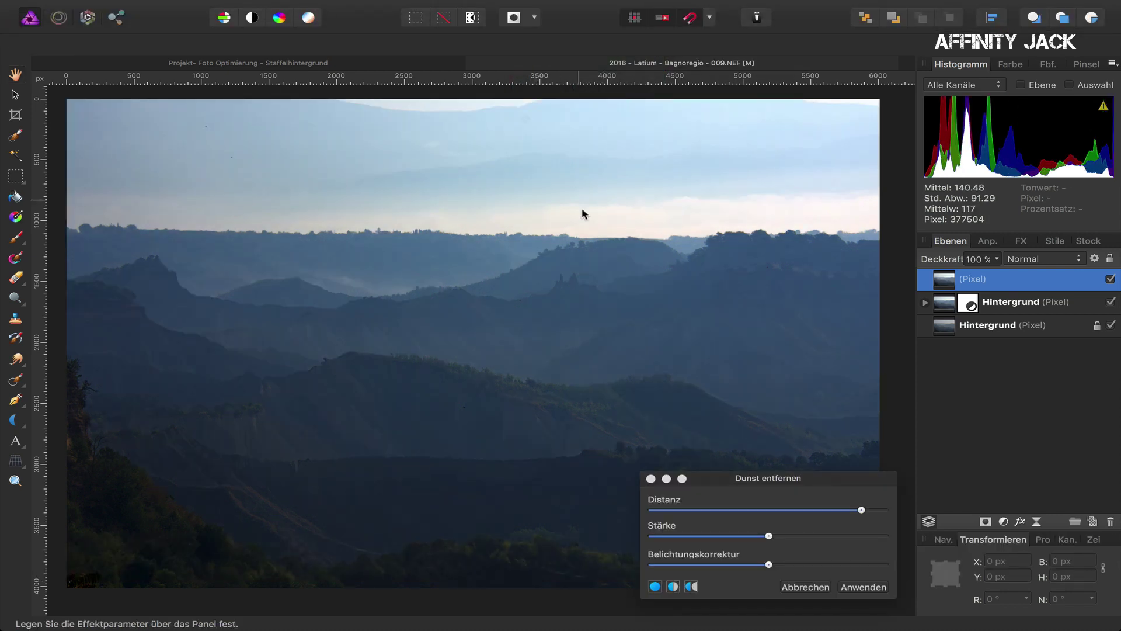
left_click_drag(861, 510, 652, 511)
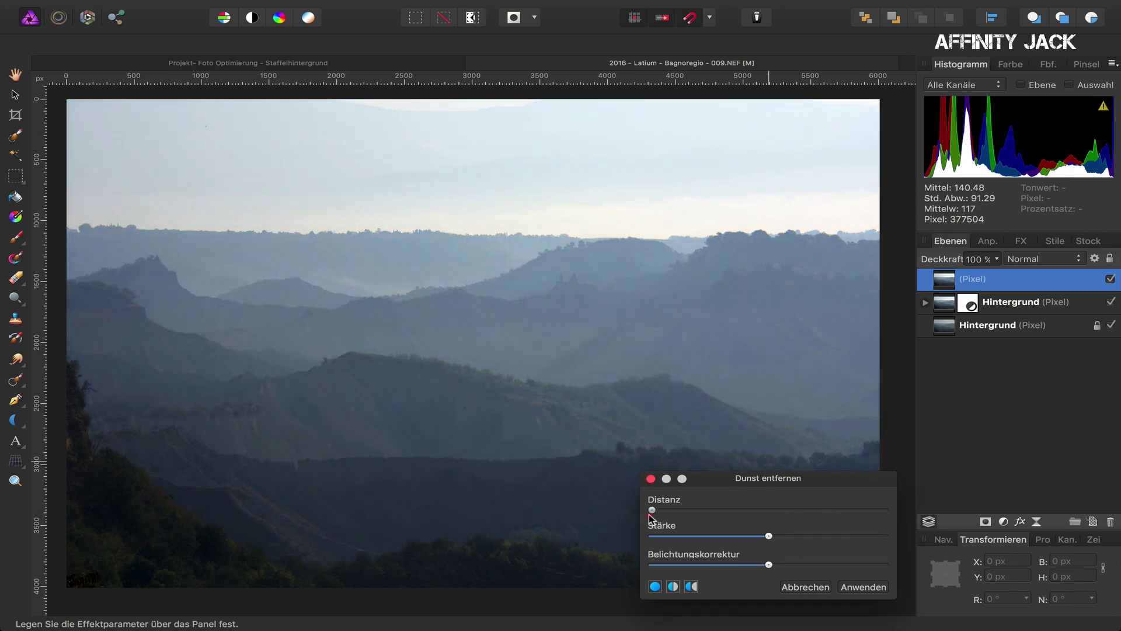
mouse_move(769, 535)
left_mouse_down()
mouse_move(652, 536)
mouse_move(766, 535)
left_mouse_up()
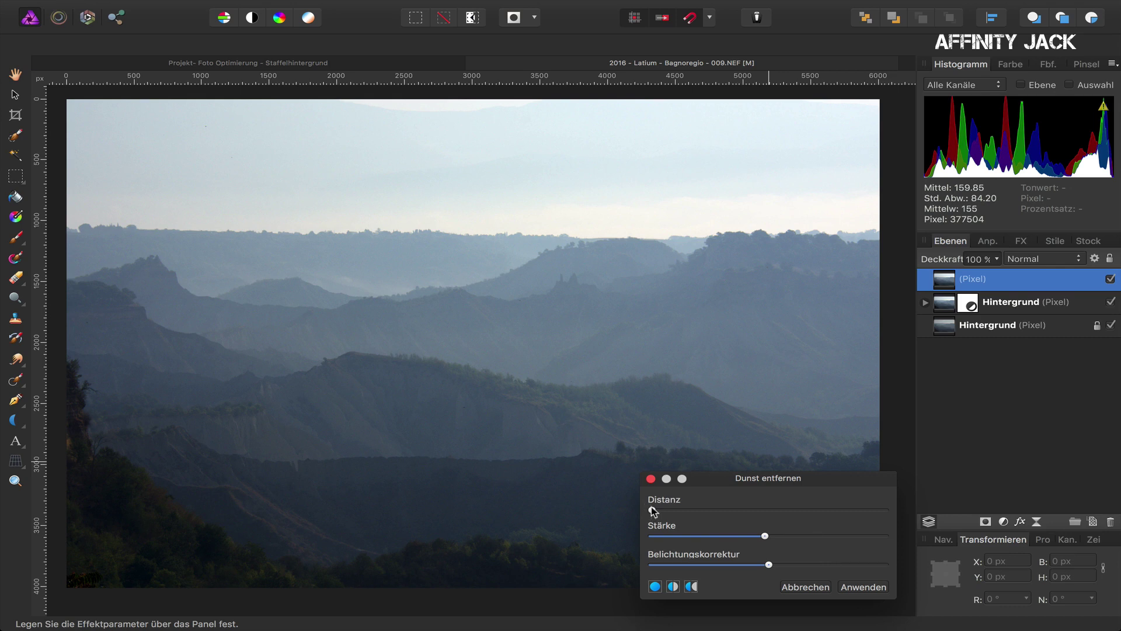
mouse_move(652, 511)
left_mouse_down()
mouse_move(868, 516)
mouse_move(741, 512)
mouse_move(810, 511)
left_mouse_up()
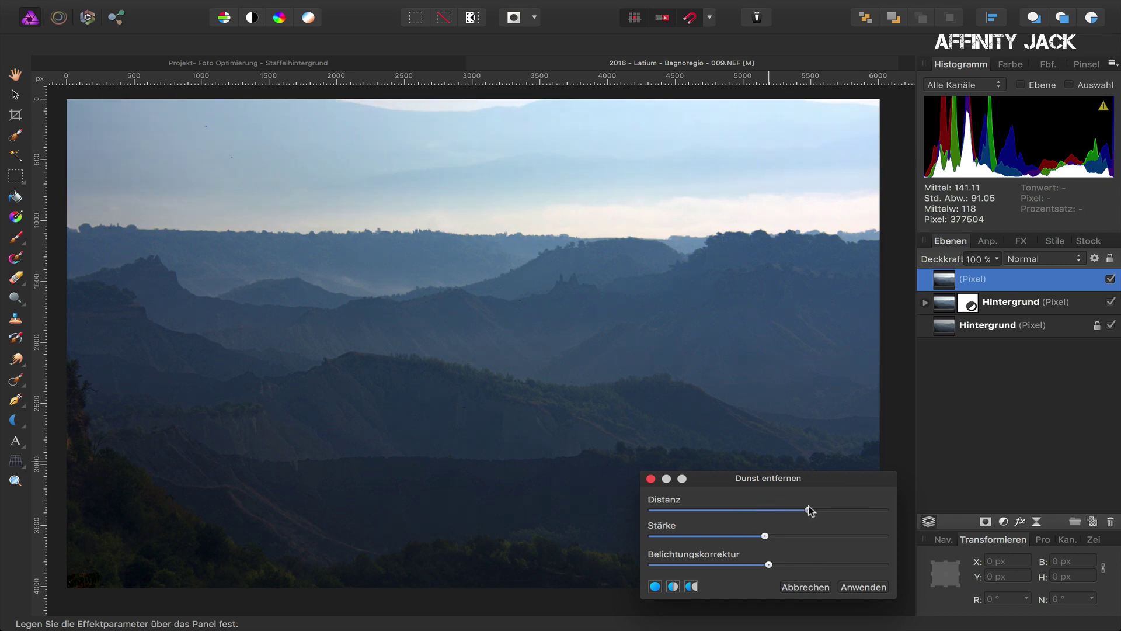
left_click(651, 479)
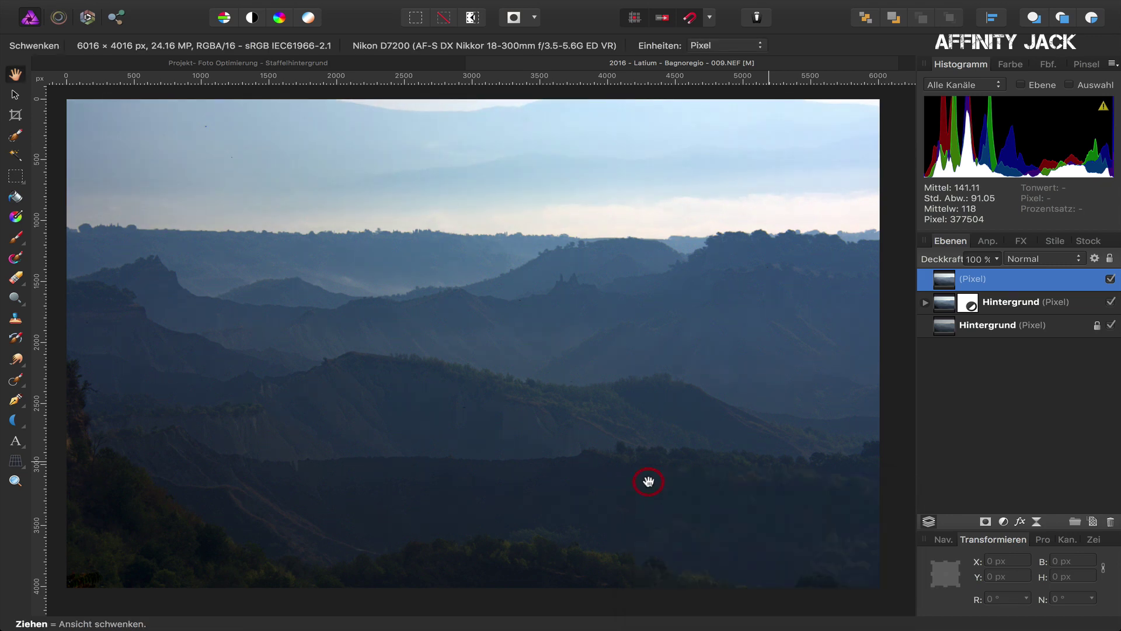
left_click(1110, 279)
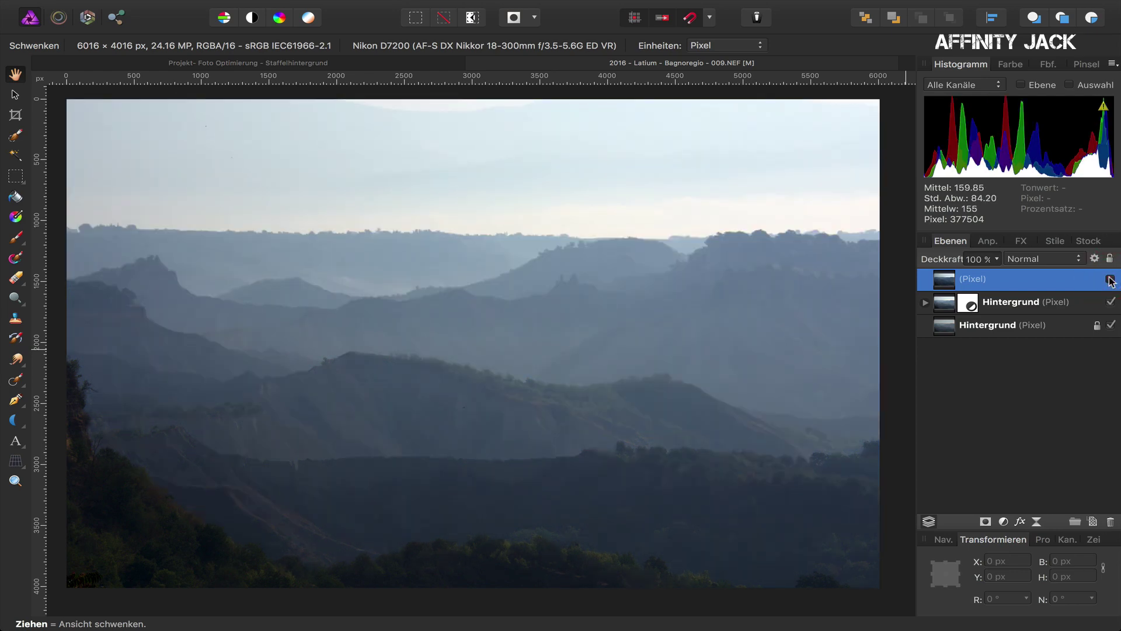
left_click(1110, 280)
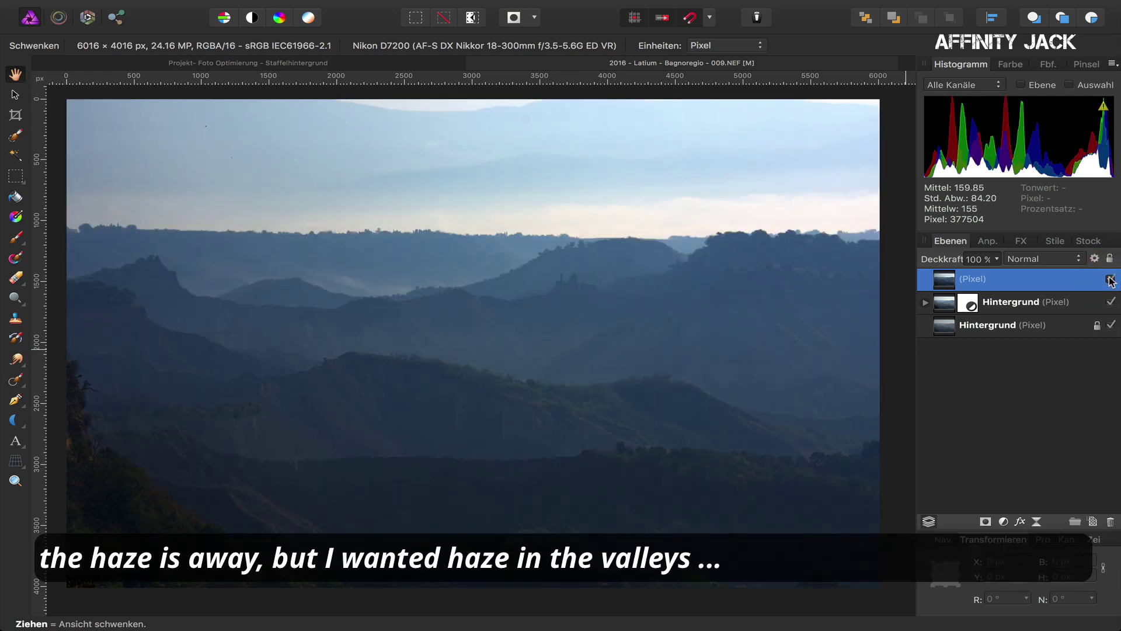
left_click(1111, 279)
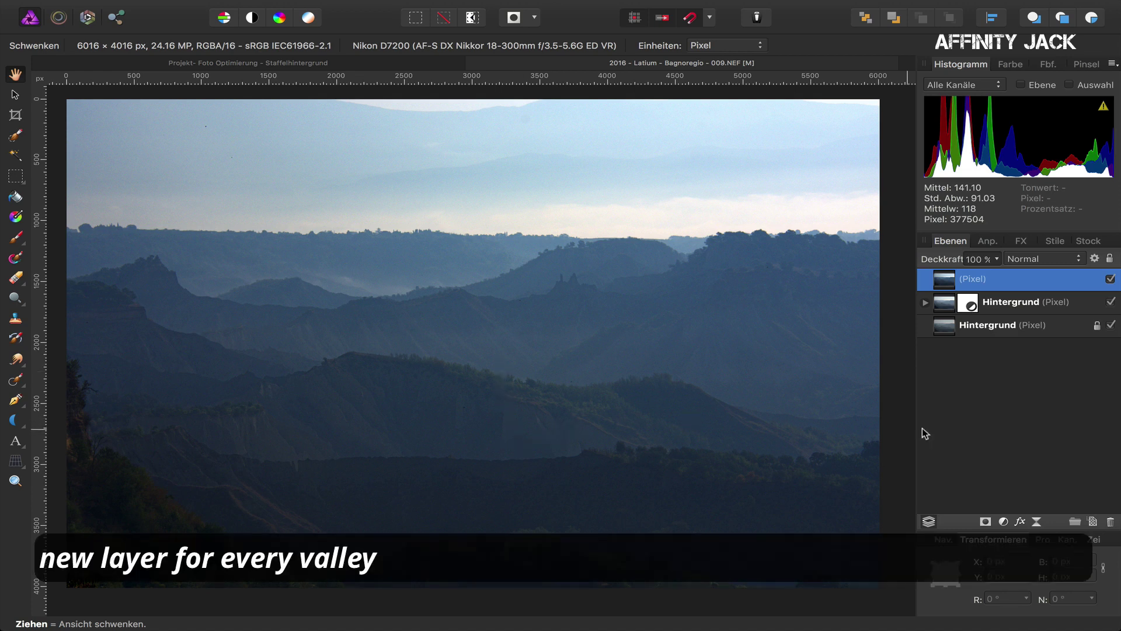
Add an empty pixel layer, then brush-select the dark lower-left foreground hill on the dehazed layer
left_click(1092, 522)
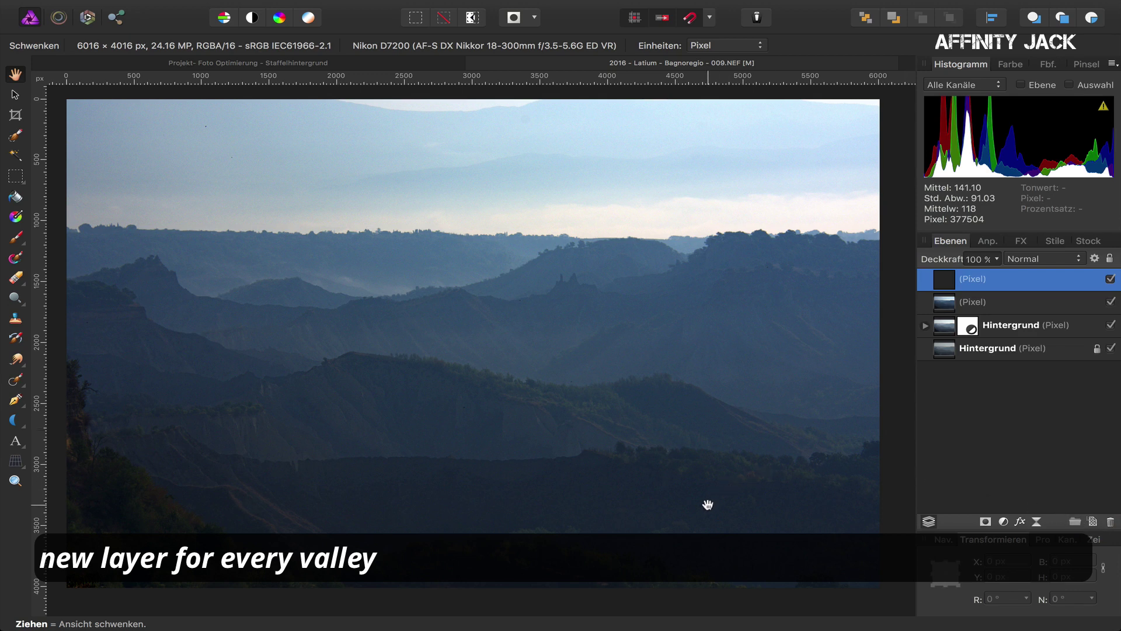
left_click(951, 304)
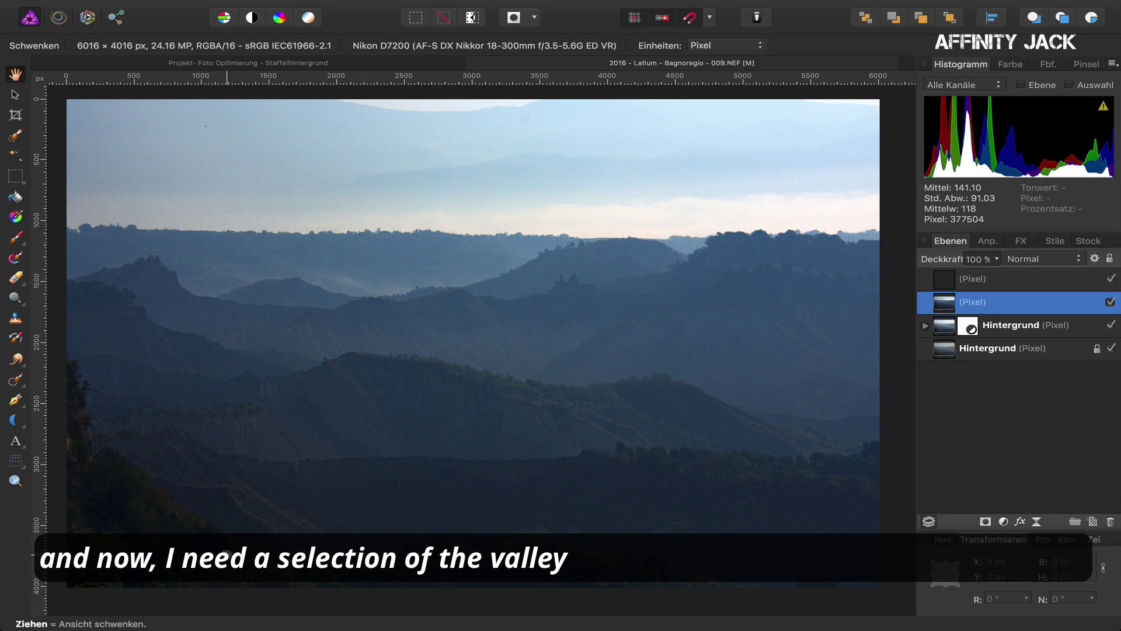
left_click(16, 136)
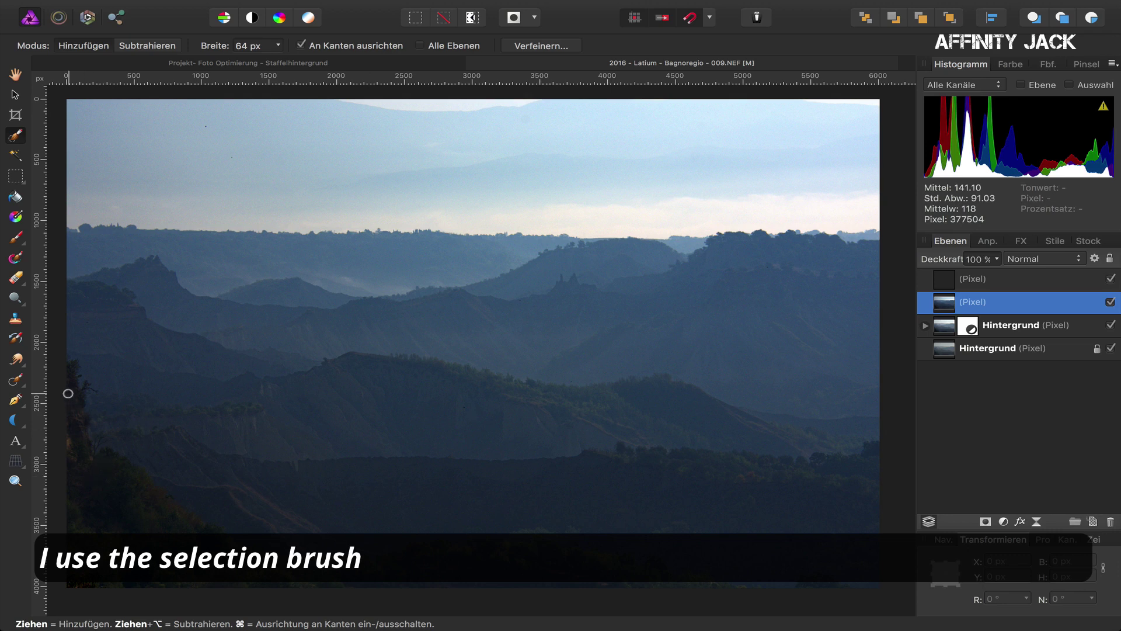
mouse_move(69, 404)
left_mouse_down()
mouse_move(105, 462)
mouse_move(251, 560)
mouse_move(385, 572)
mouse_move(456, 548)
mouse_move(723, 586)
mouse_move(520, 549)
mouse_move(388, 573)
mouse_move(205, 563)
mouse_move(100, 526)
left_mouse_up()
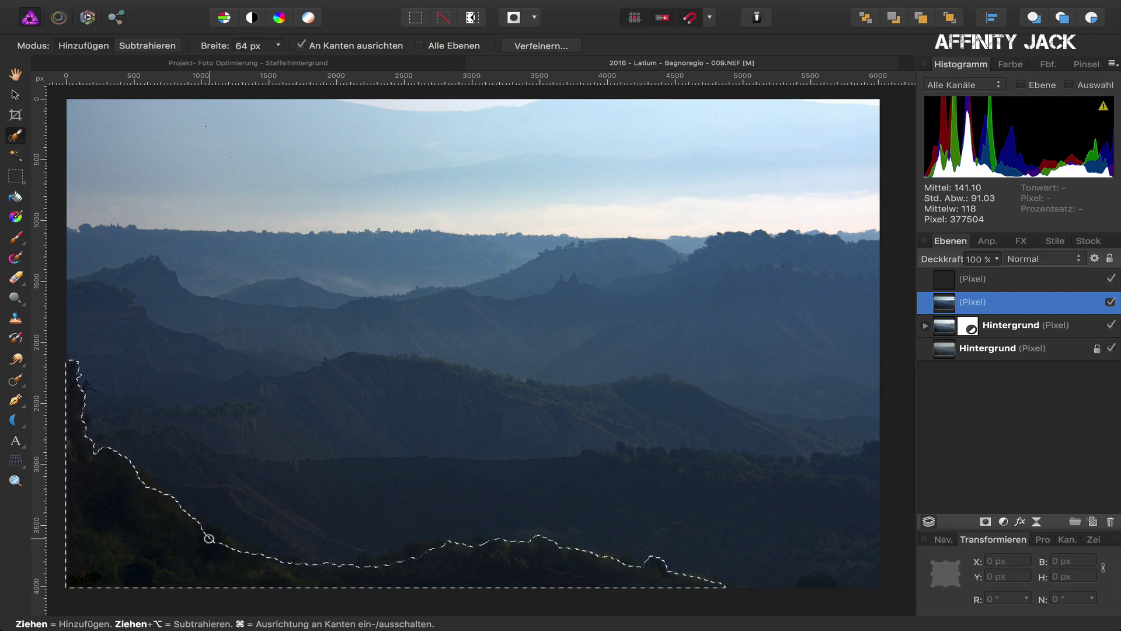
Refine the selection edge along the cliff and lower ridge with a larger brush, and apply it
left_click(533, 46)
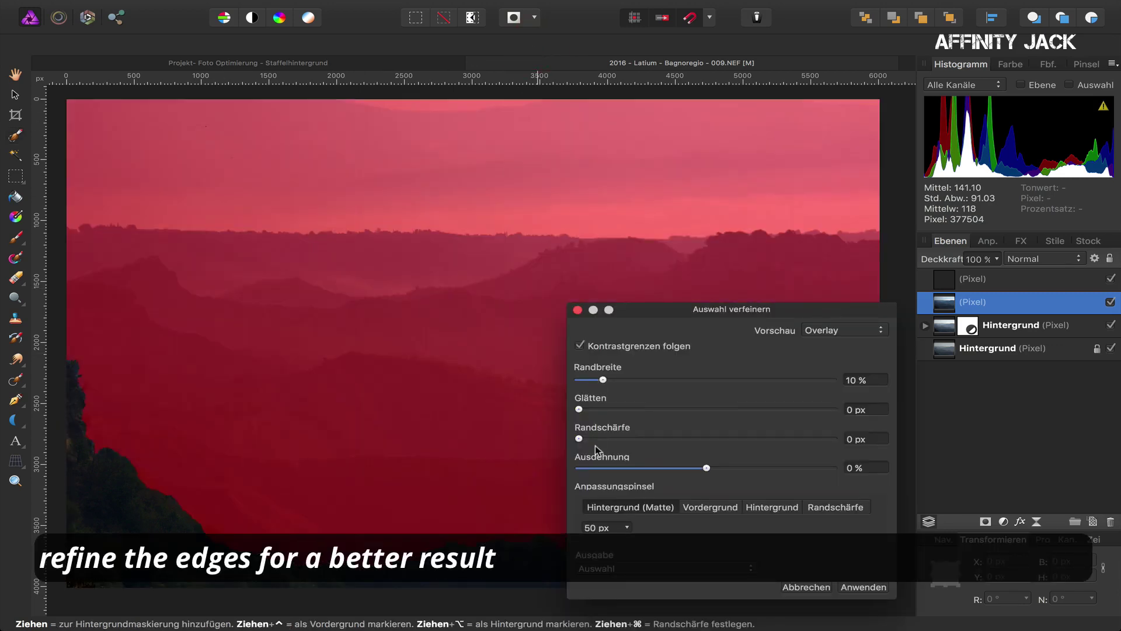
left_click_drag(269, 493, 316, 493)
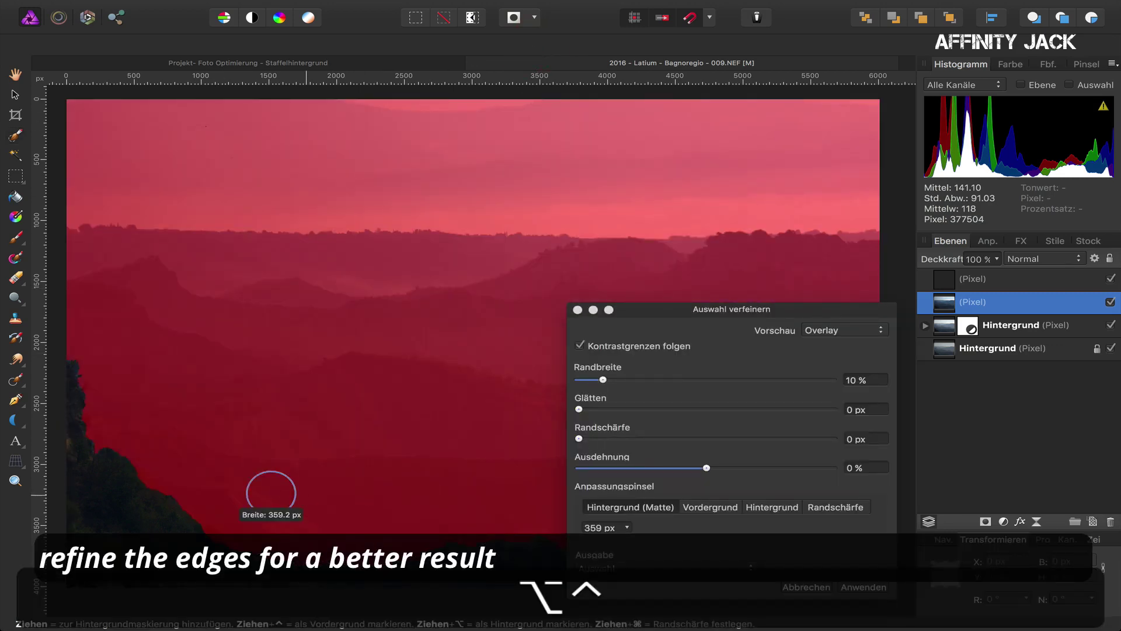
left_click_drag(73, 378, 147, 483)
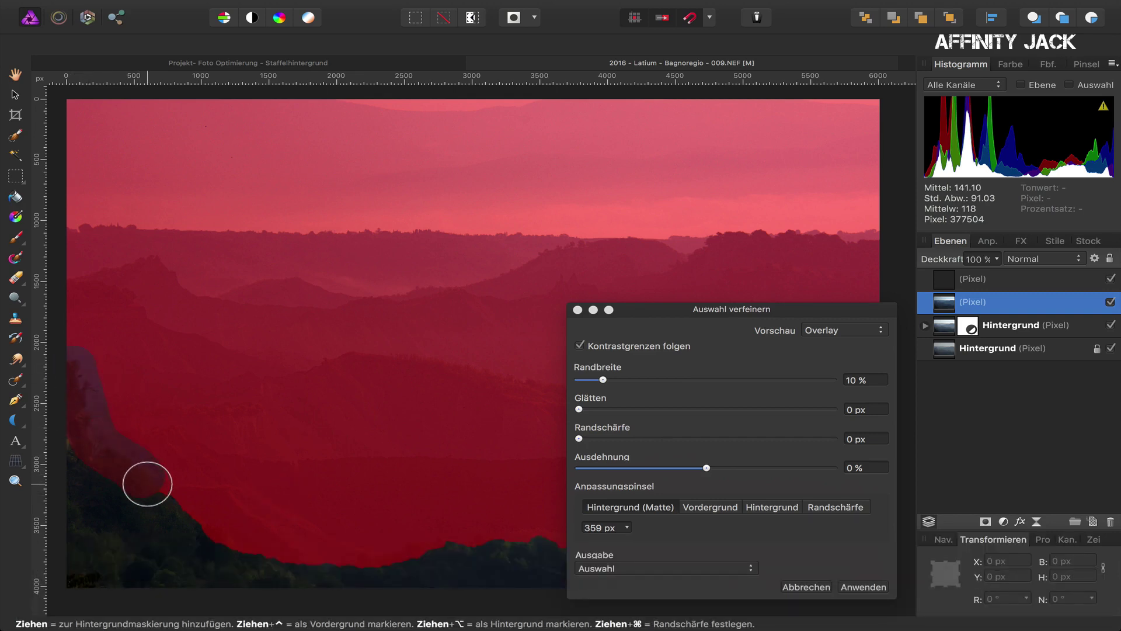
mouse_move(147, 483)
left_mouse_down()
mouse_move(105, 484)
mouse_move(210, 533)
mouse_move(360, 566)
mouse_move(483, 546)
left_mouse_up()
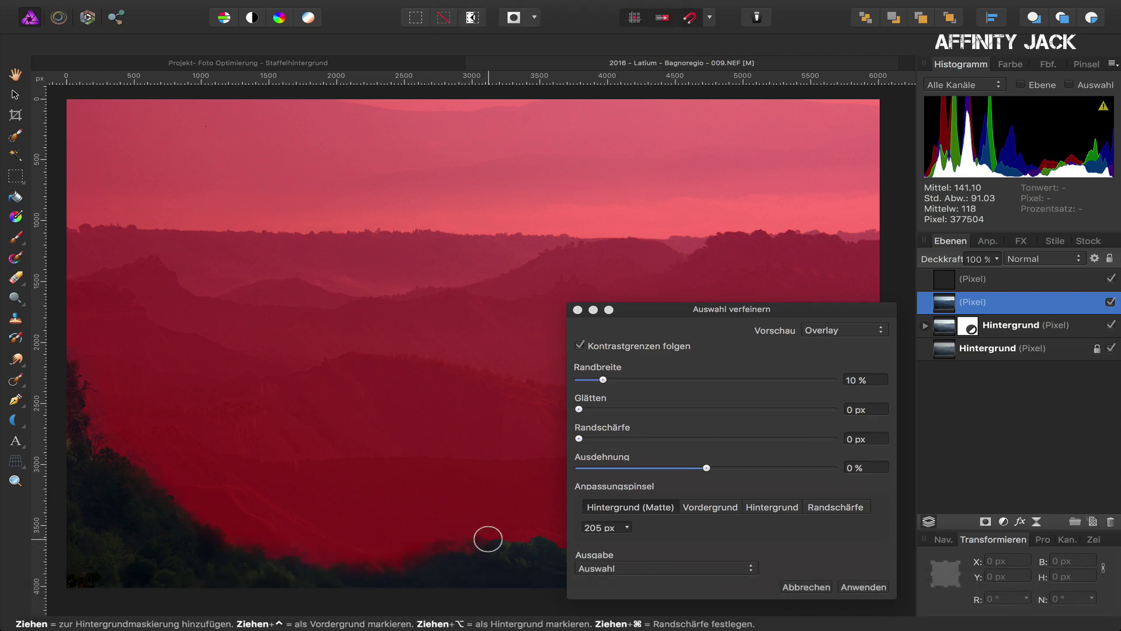
left_click_drag(665, 309, 867, 323)
left_click_drag(497, 501, 724, 586)
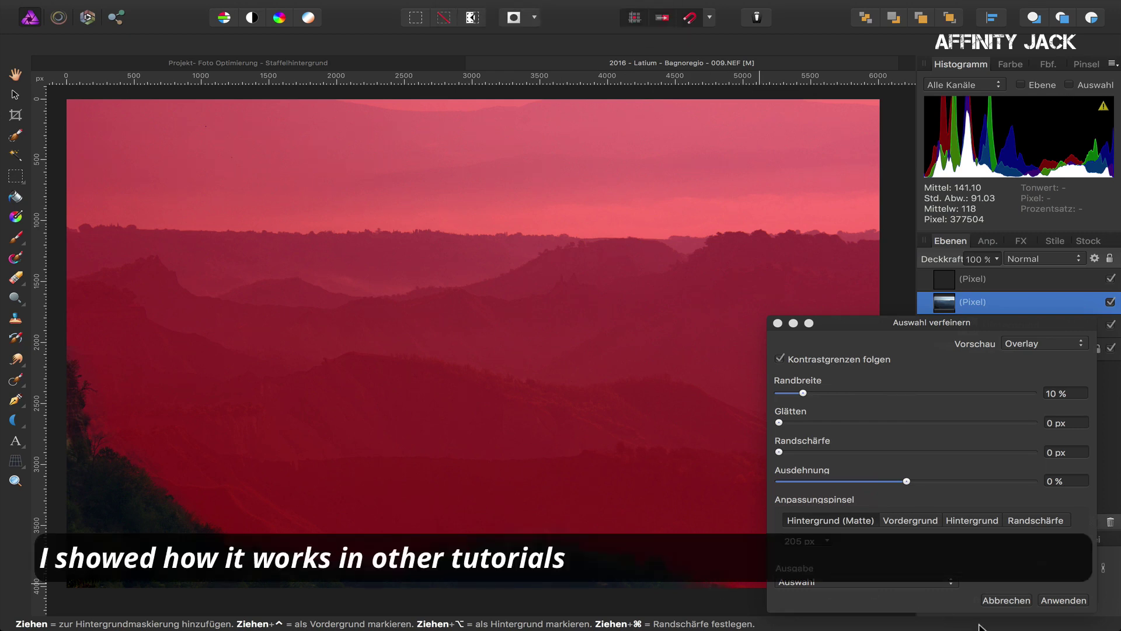
left_click(1064, 602)
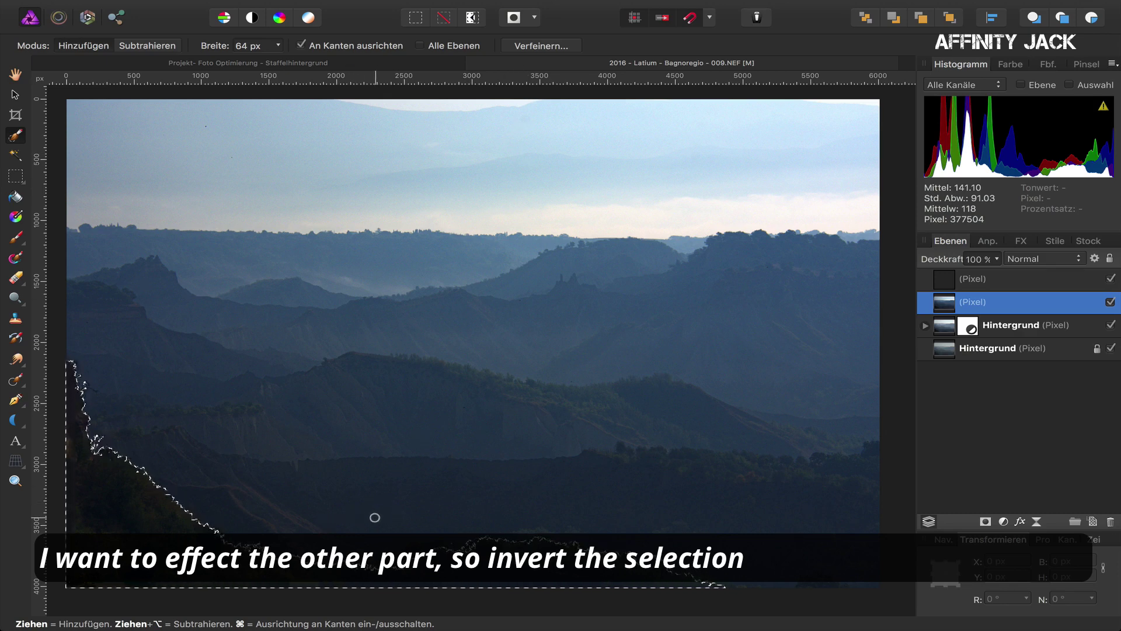
Invert the selection, turn it into a mask on the empty top pixel layer, and deselect
left_click(472, 19)
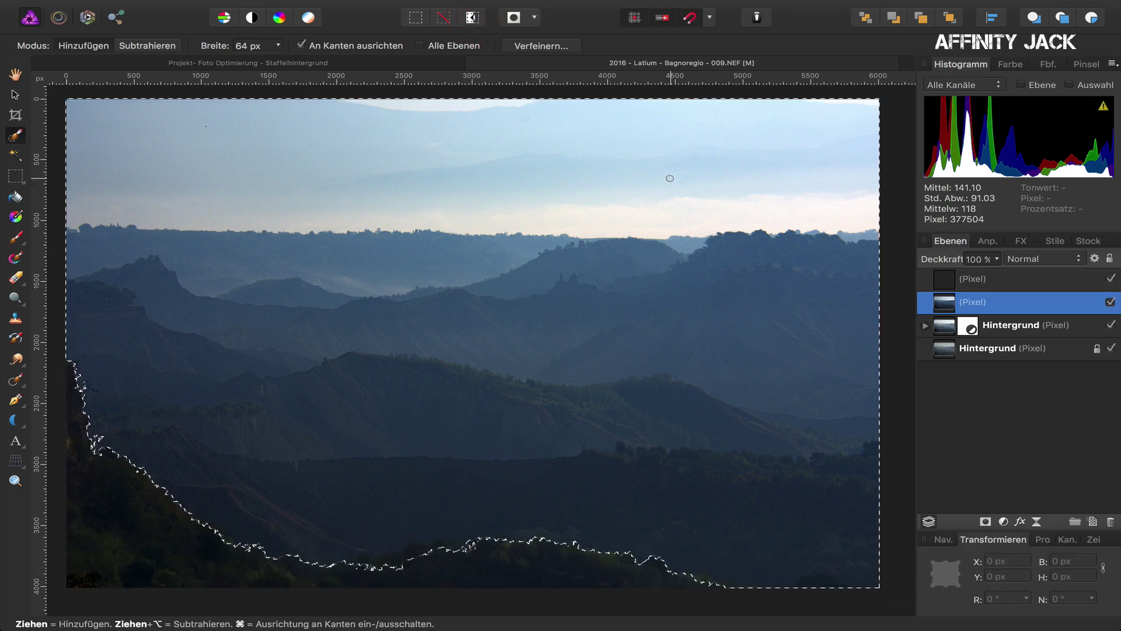
left_click(944, 283)
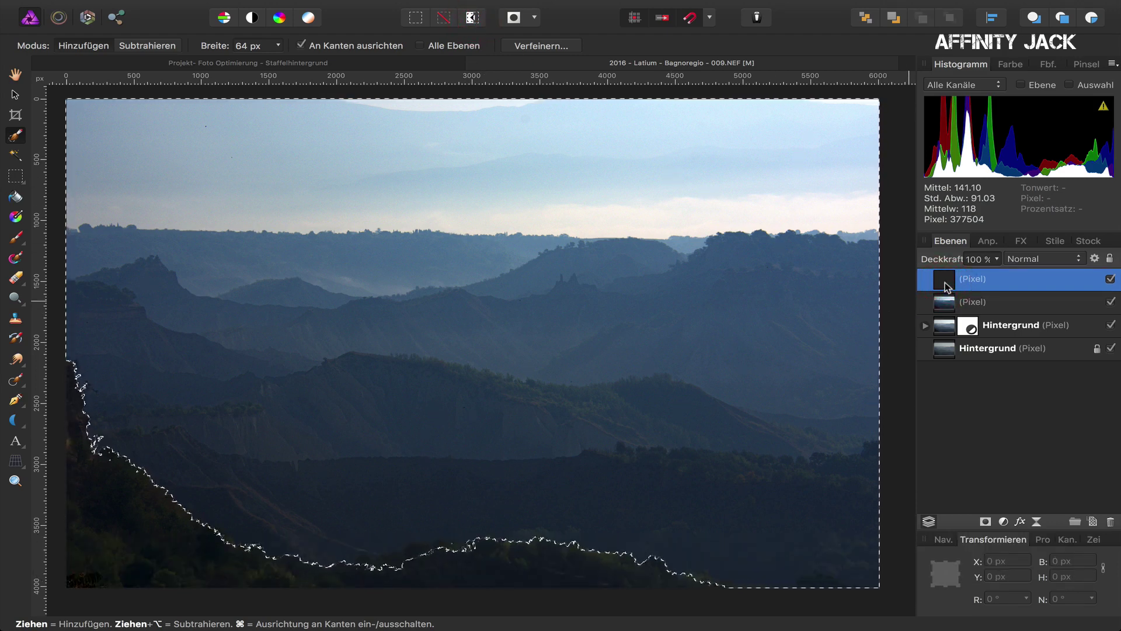
left_click(985, 521)
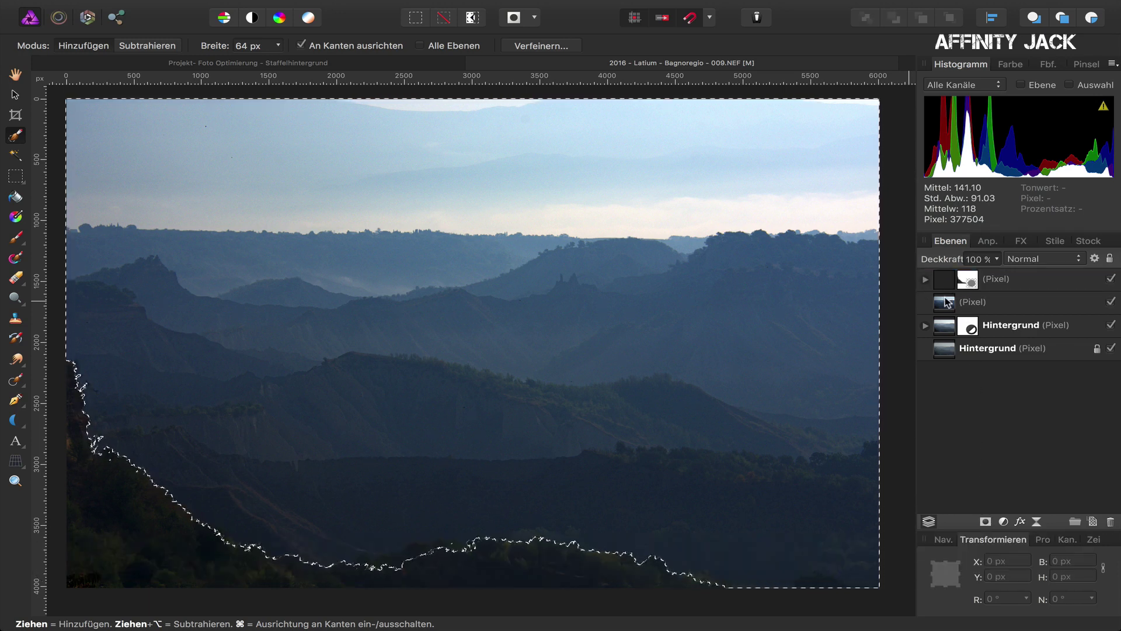
key("super")
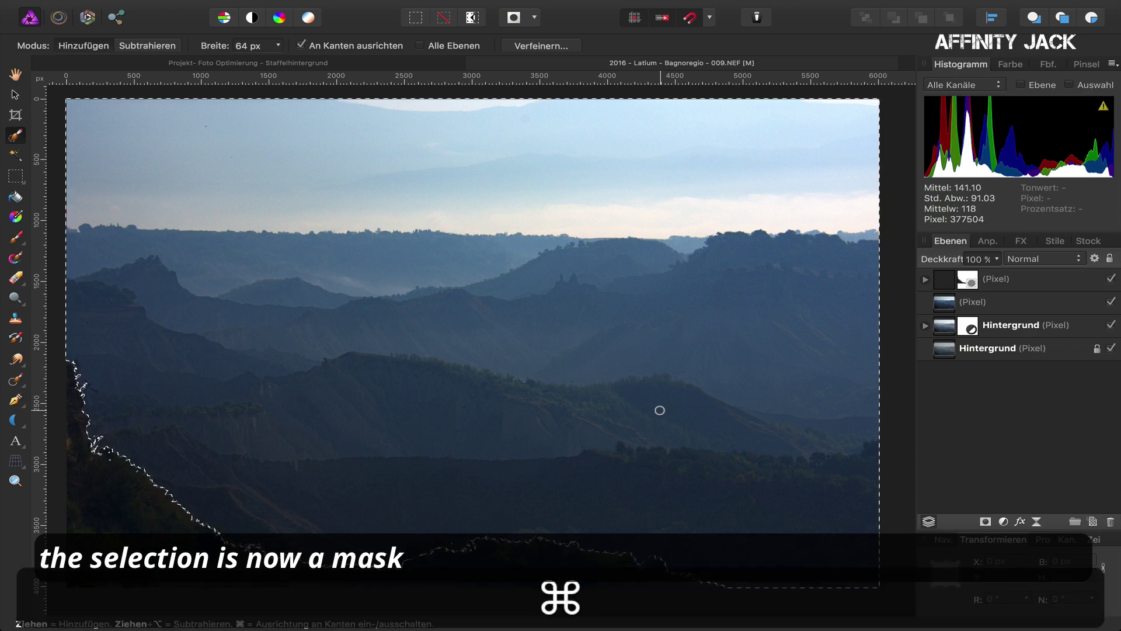
key("super+d")
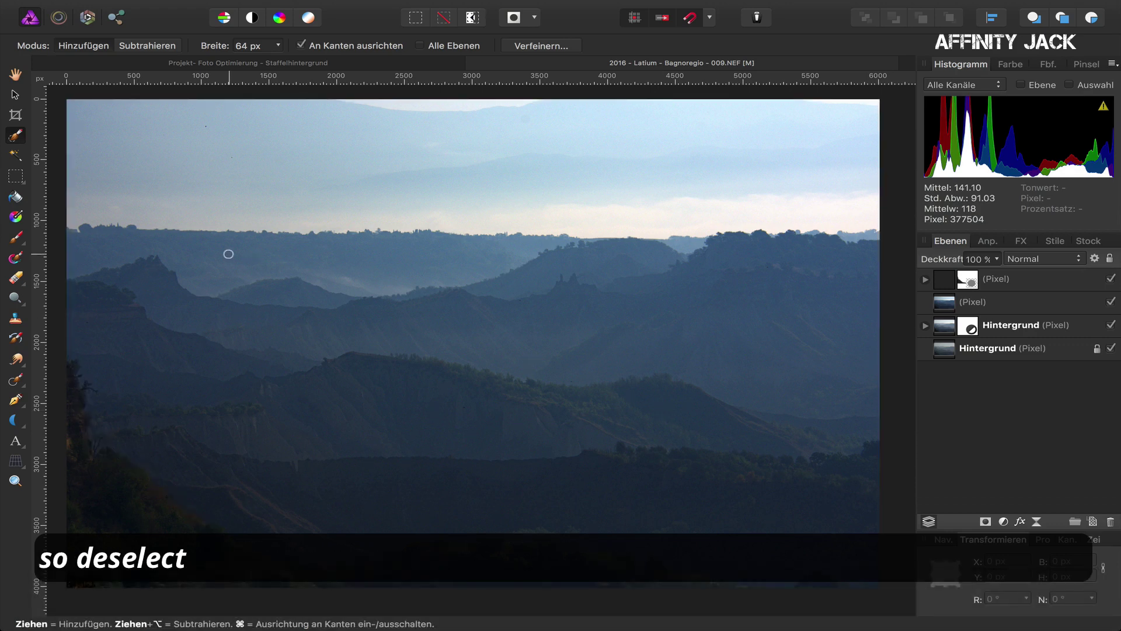
Set up a white, 0% hardness round Paint Brush widened to about 2400 px
left_click(16, 240)
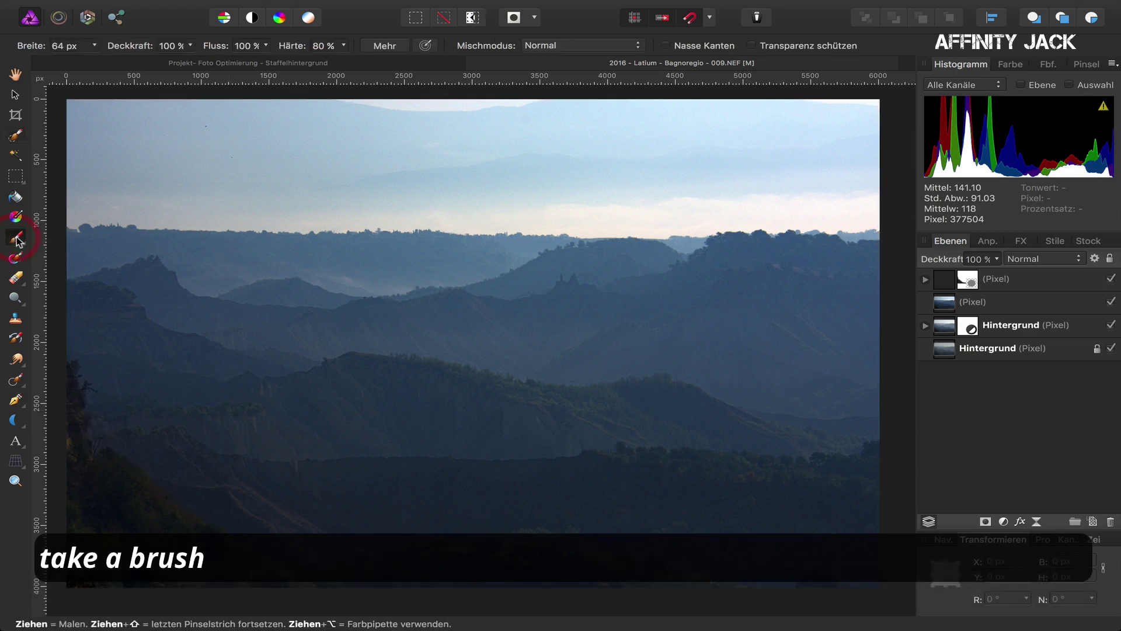
left_click(1081, 65)
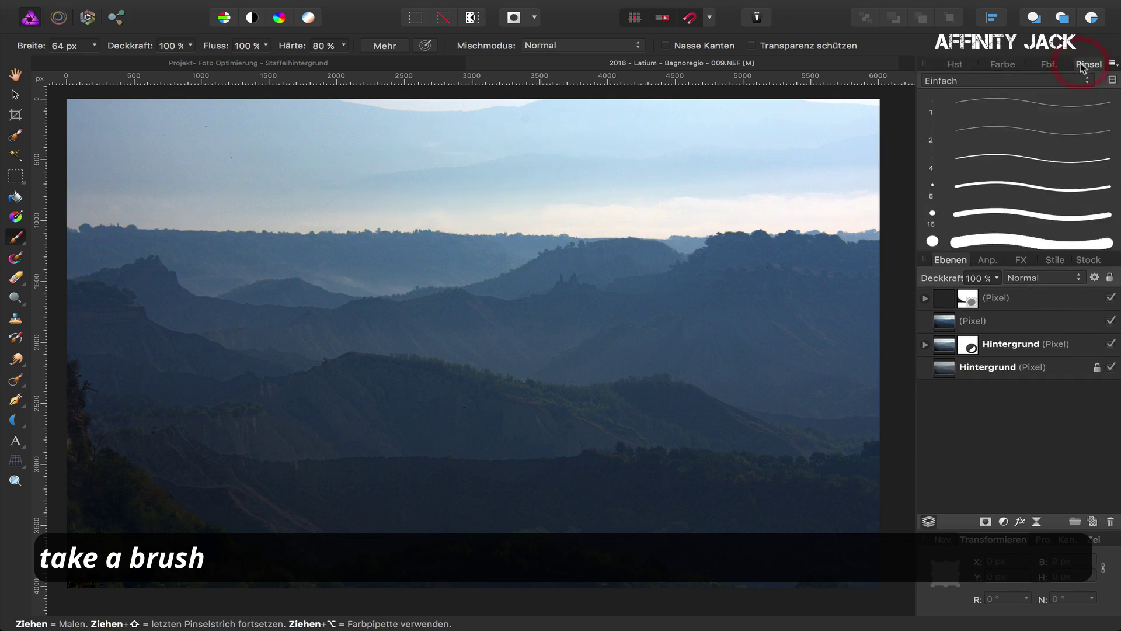
left_click(972, 240)
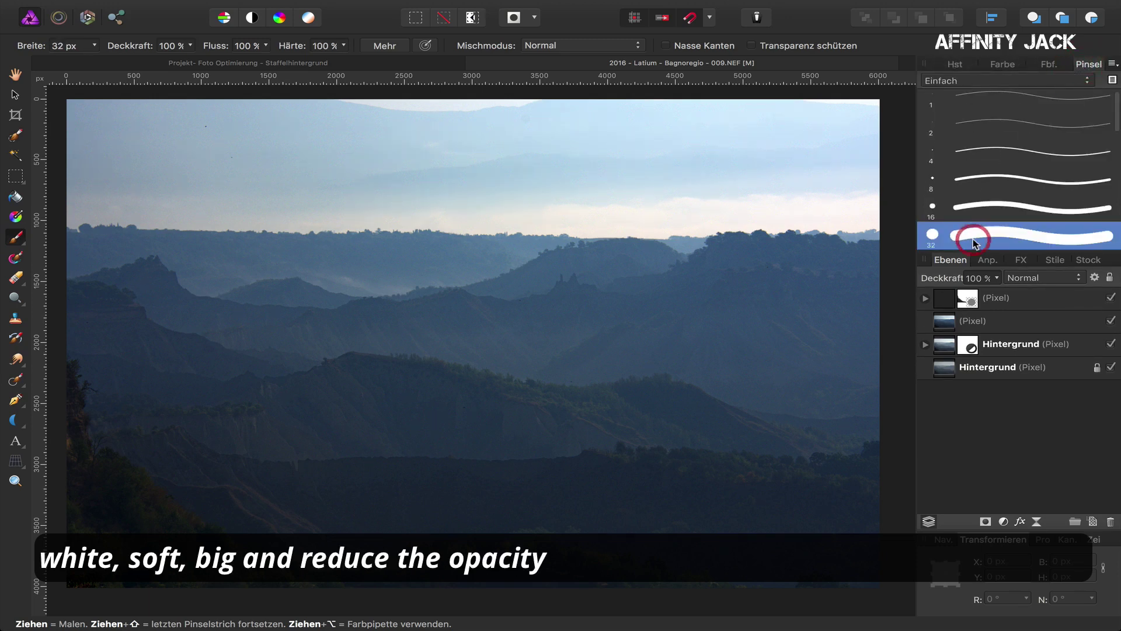
left_click(1047, 65)
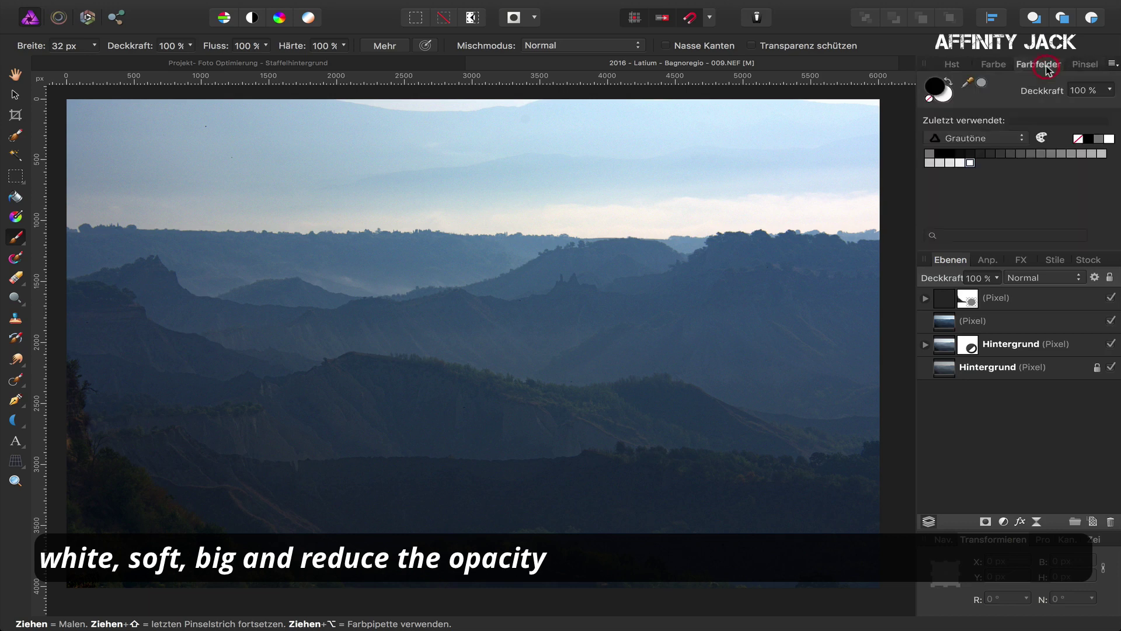
left_click(944, 94)
left_click_drag(458, 421, 466, 421)
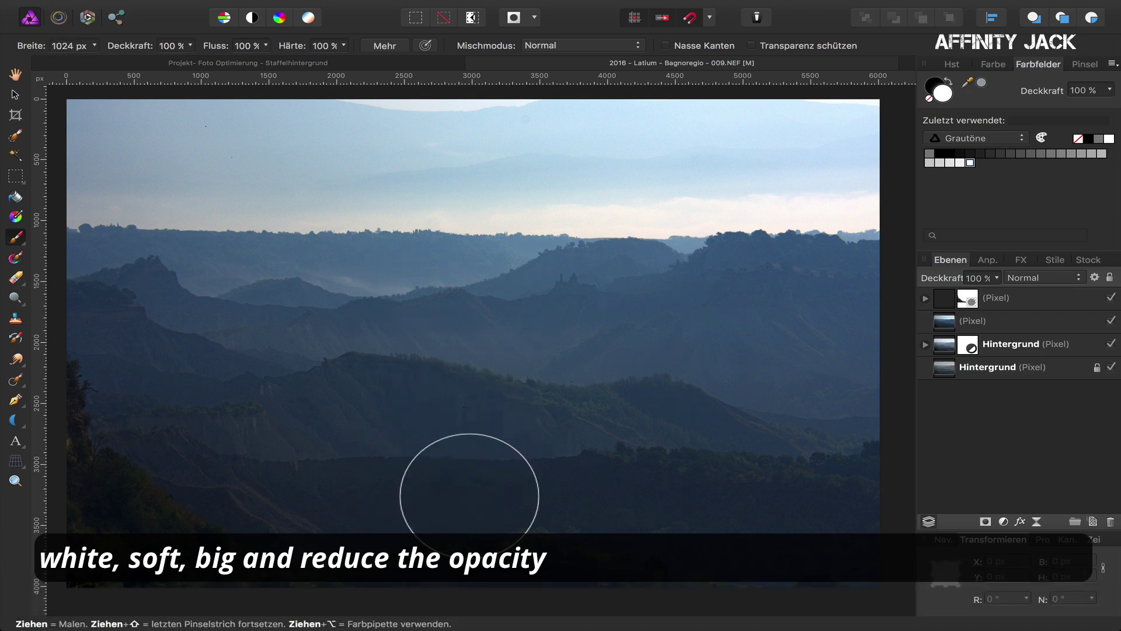
mouse_move(469, 497)
left_mouse_down()
mouse_move(469, 529)
mouse_move(469, 489)
mouse_move(469, 500)
left_mouse_up()
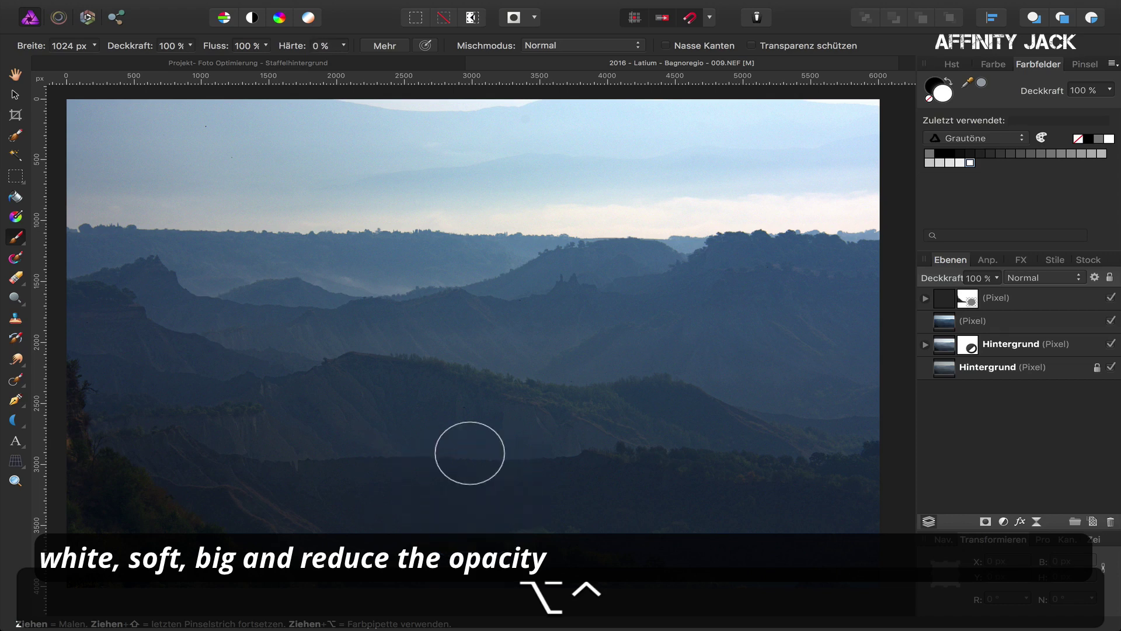
left_click(95, 46)
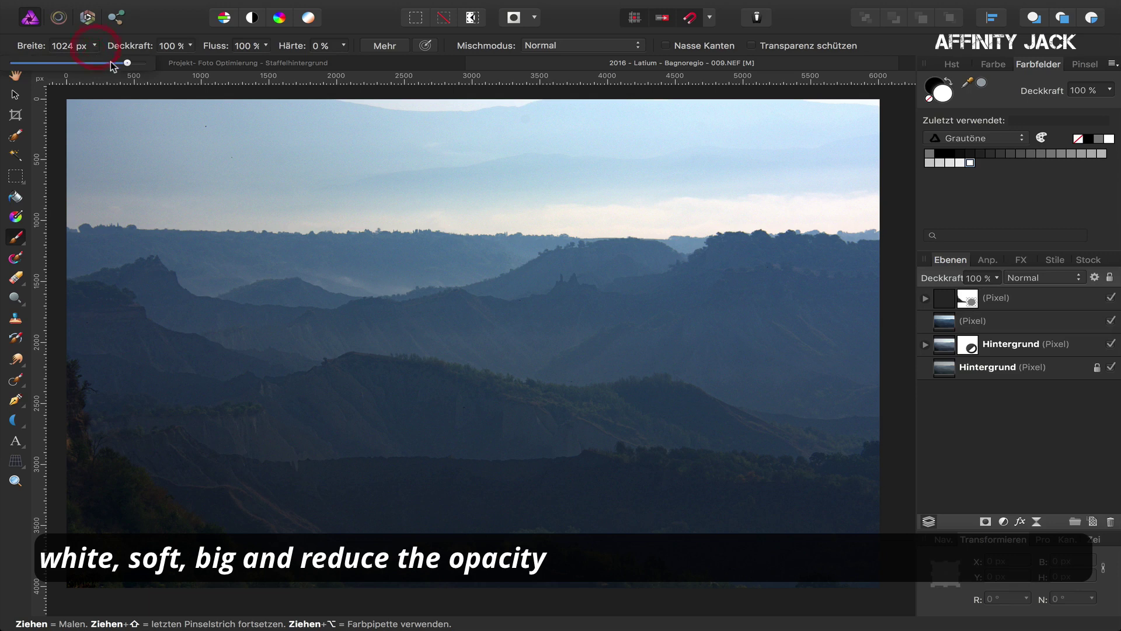
left_click_drag(126, 63, 133, 63)
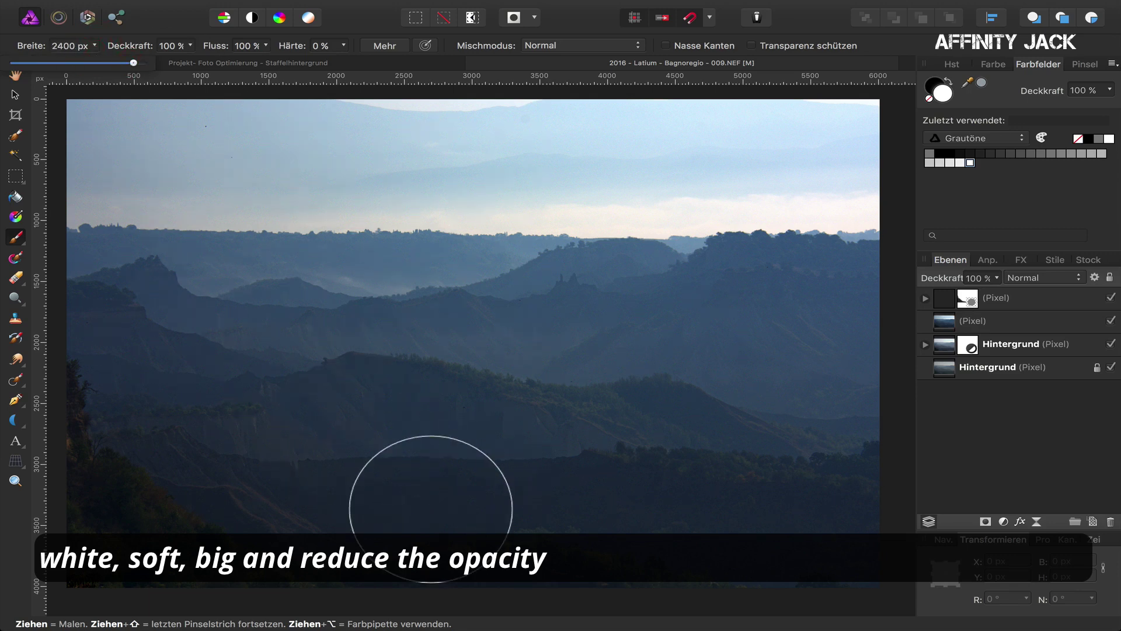
Paint a soft white haze patch into the lowest valley on the masked top layer
left_click(944, 301)
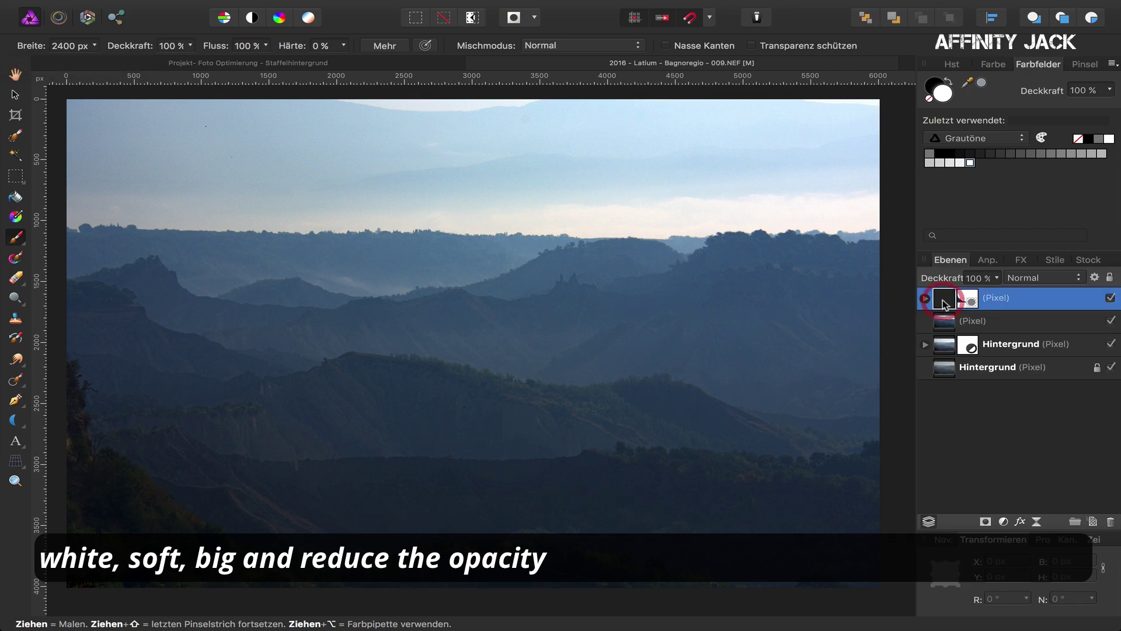
left_click(442, 537)
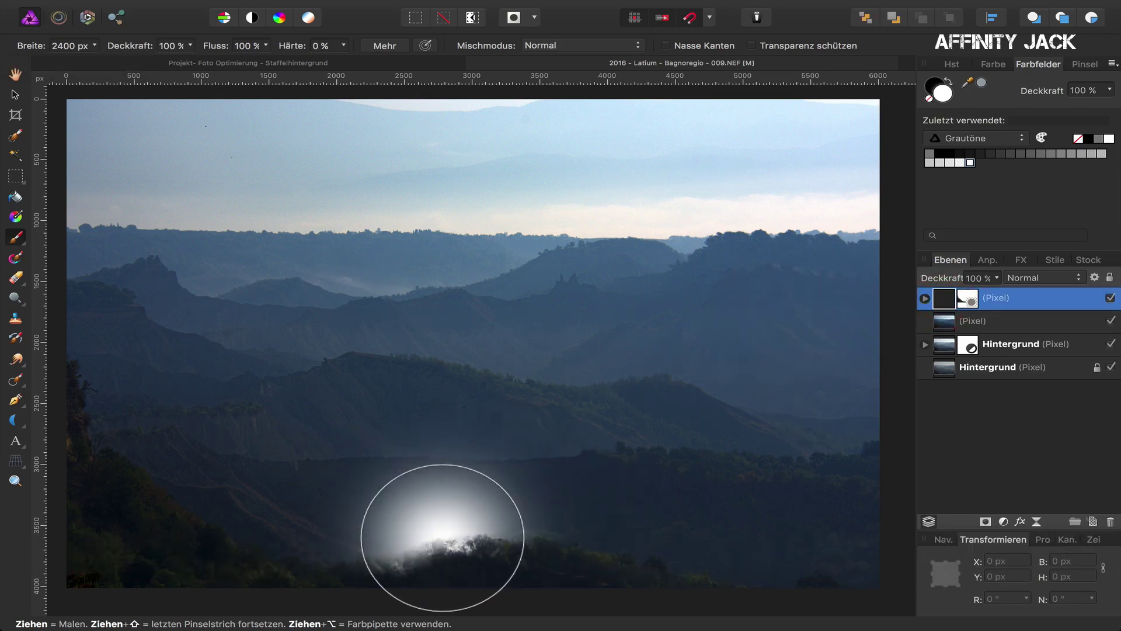
key("ctrl+z")
left_click(430, 515)
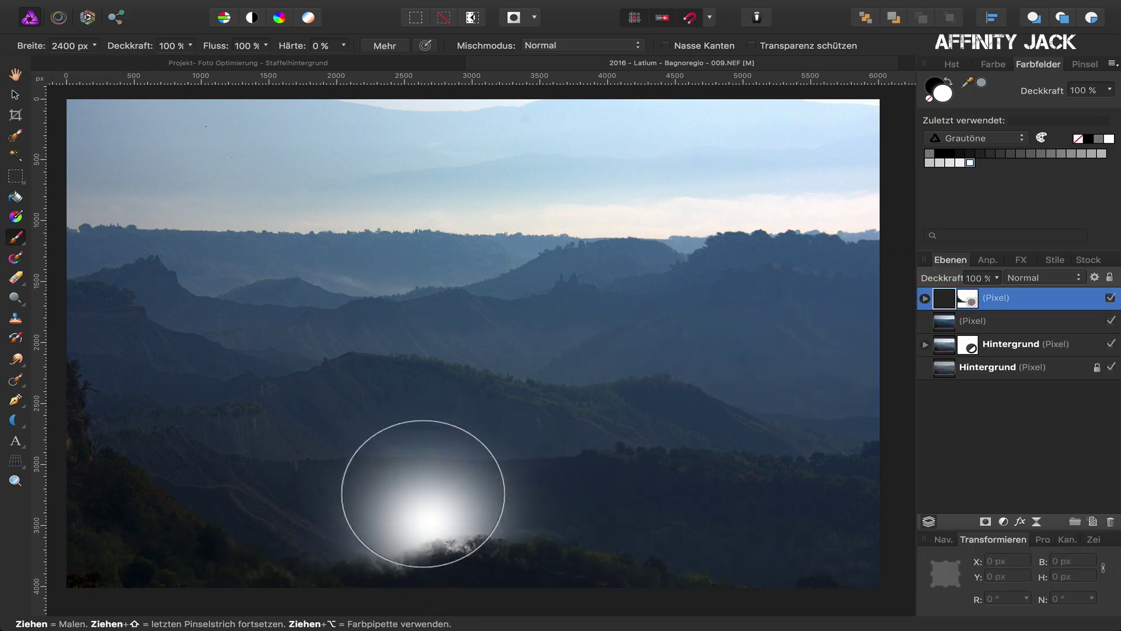
Lower the brush opacity to 49% and try several haze dabs, undoing each
left_click(191, 46)
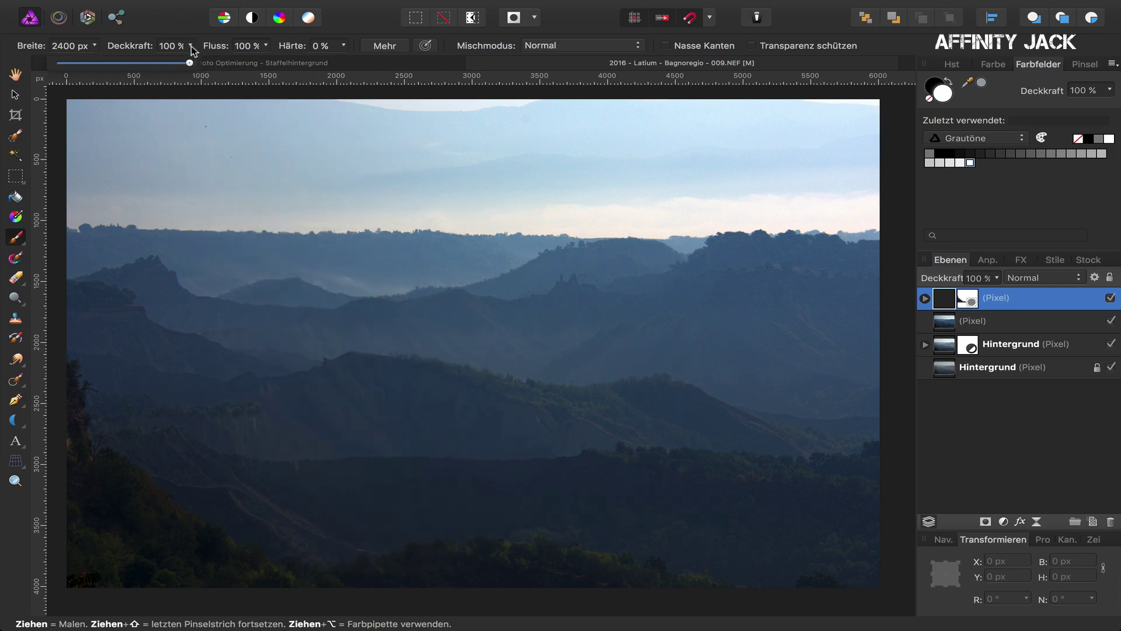
left_click_drag(191, 63, 137, 64)
left_click_drag(138, 63, 123, 63)
left_click(278, 374)
key("ctrl+z")
left_click(300, 543)
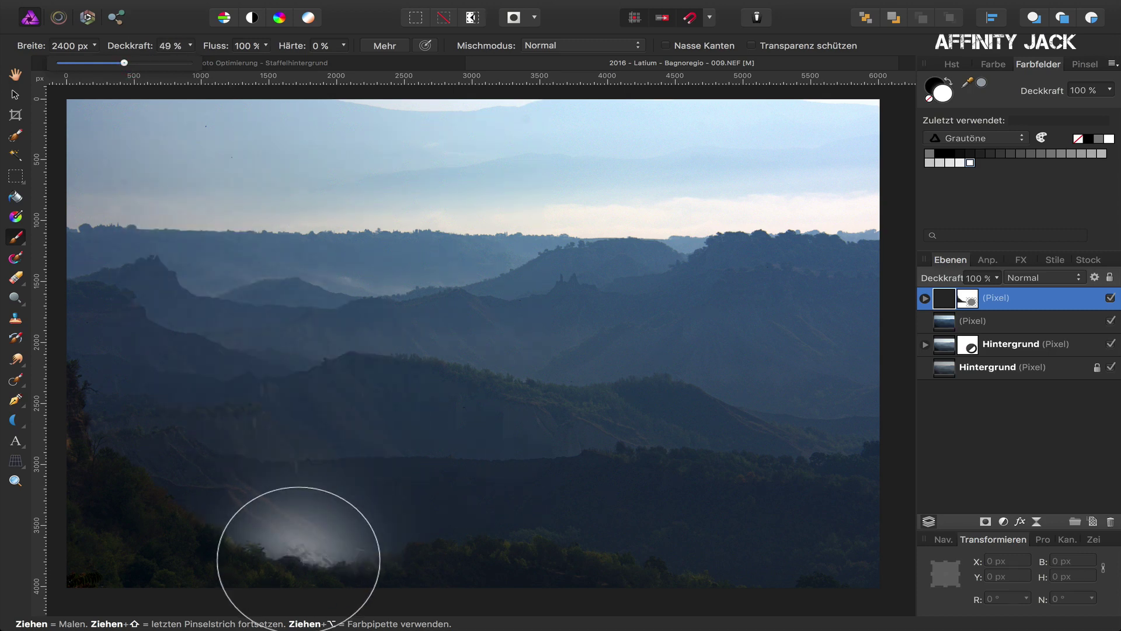
key("ctrl+z")
left_click(396, 558)
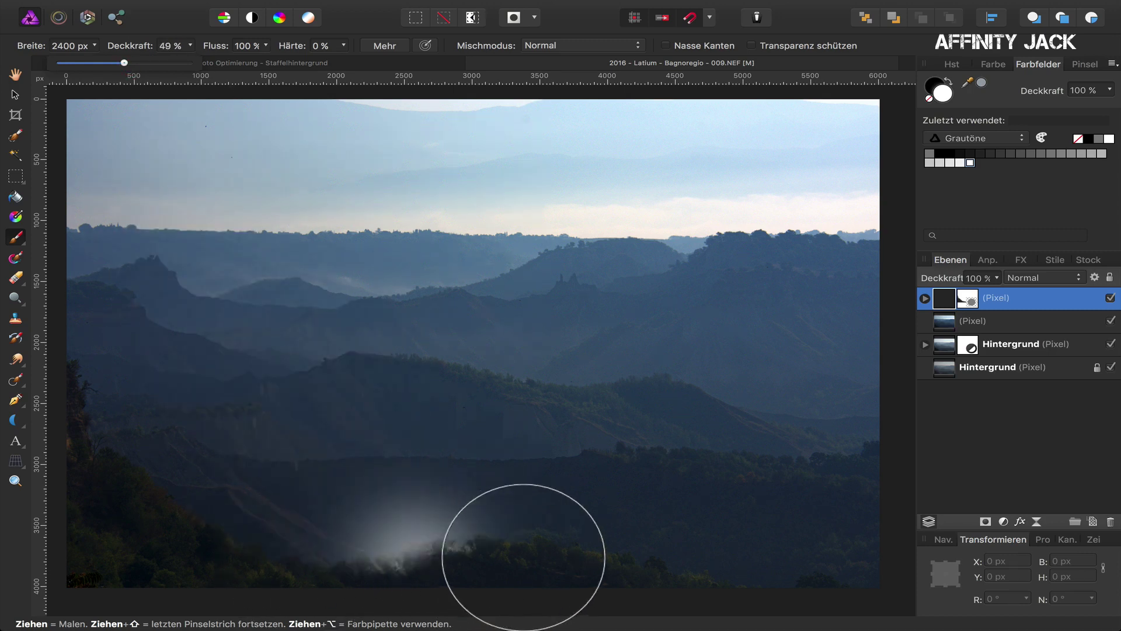
key("ctrl+z")
Paint a straight 49% haze band from the valley's left end across to the lower right
left_click(600, 555)
key("ctrl+z")
left_click_drag(331, 566, 243, 543)
key("ctrl+z")
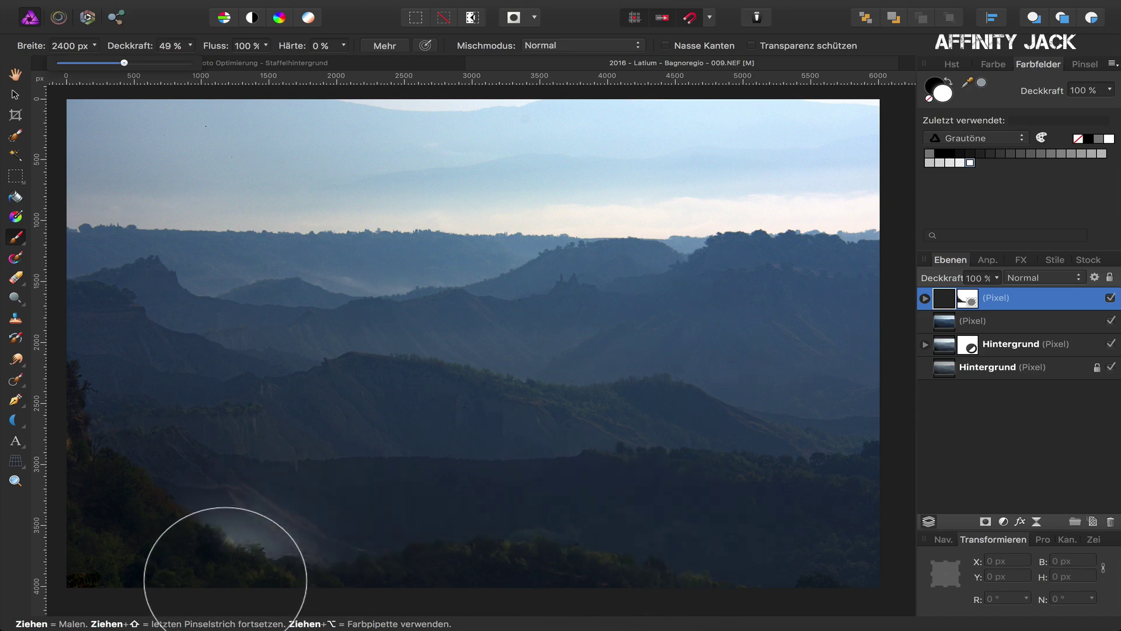
left_click(245, 549)
key("ctrl+z")
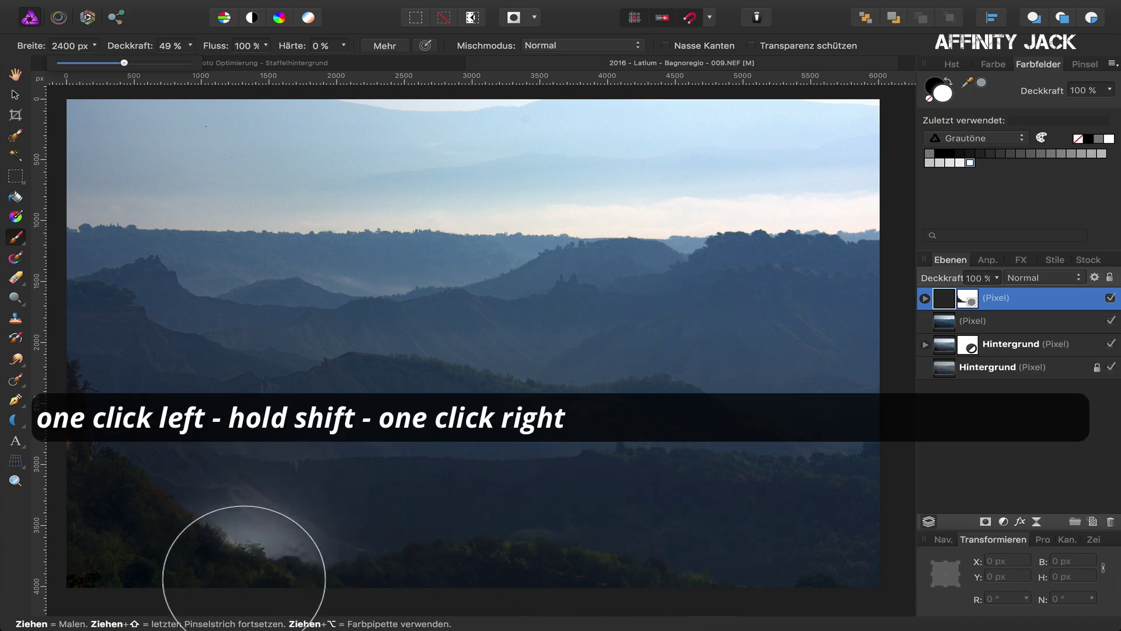
left_click(243, 572)
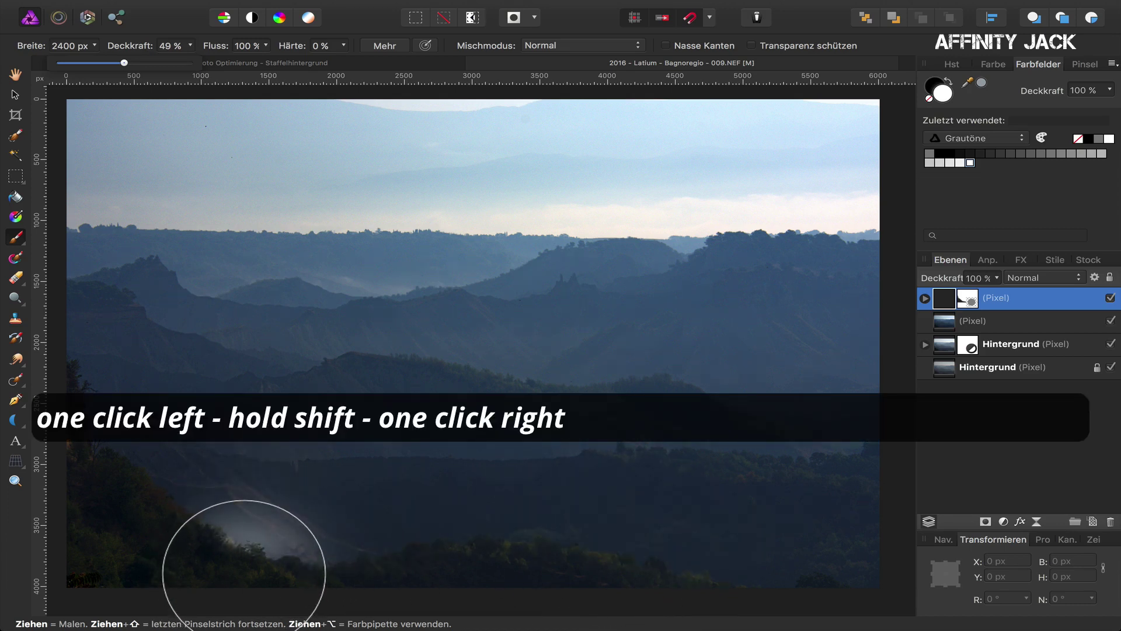
key("ctrl+z")
left_click(244, 572)
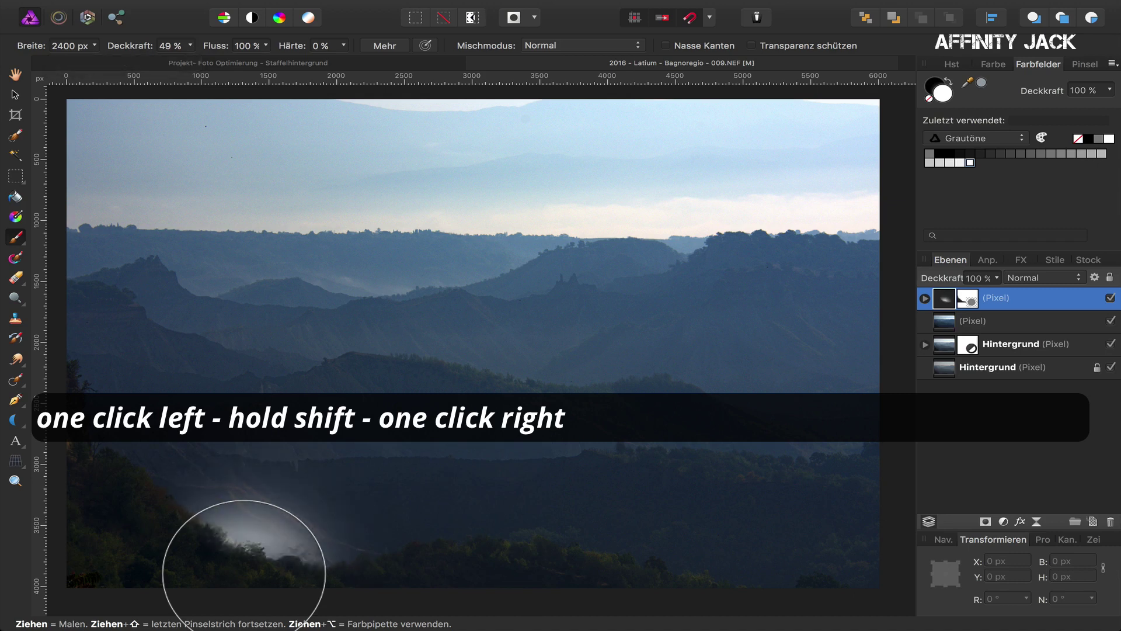
left_click(589, 569, "shift")
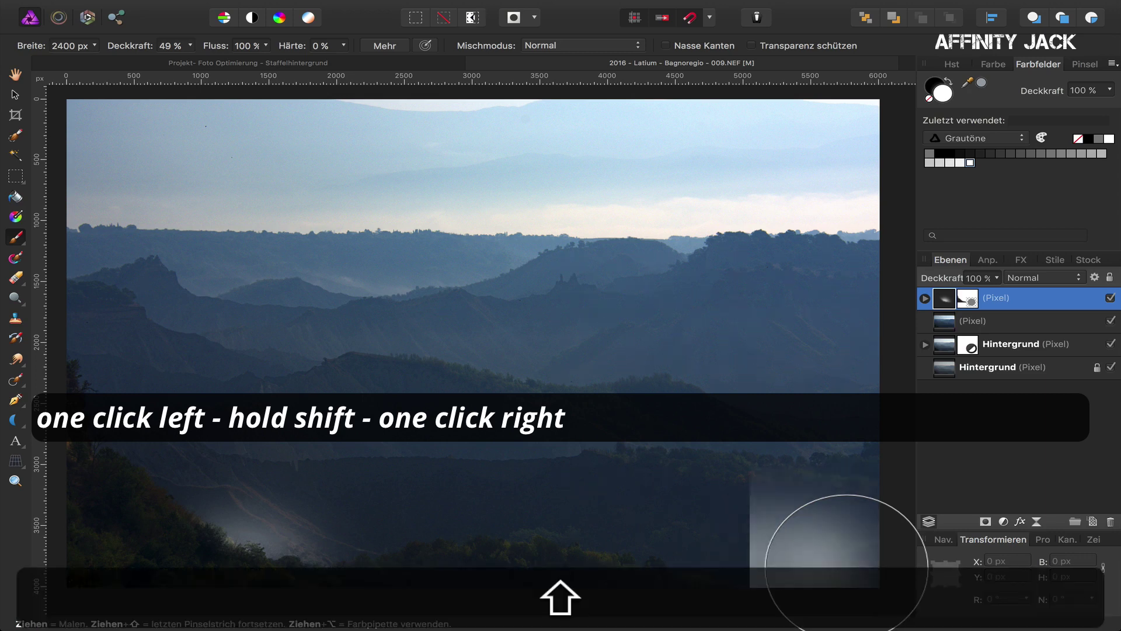
left_click(847, 575, "shift")
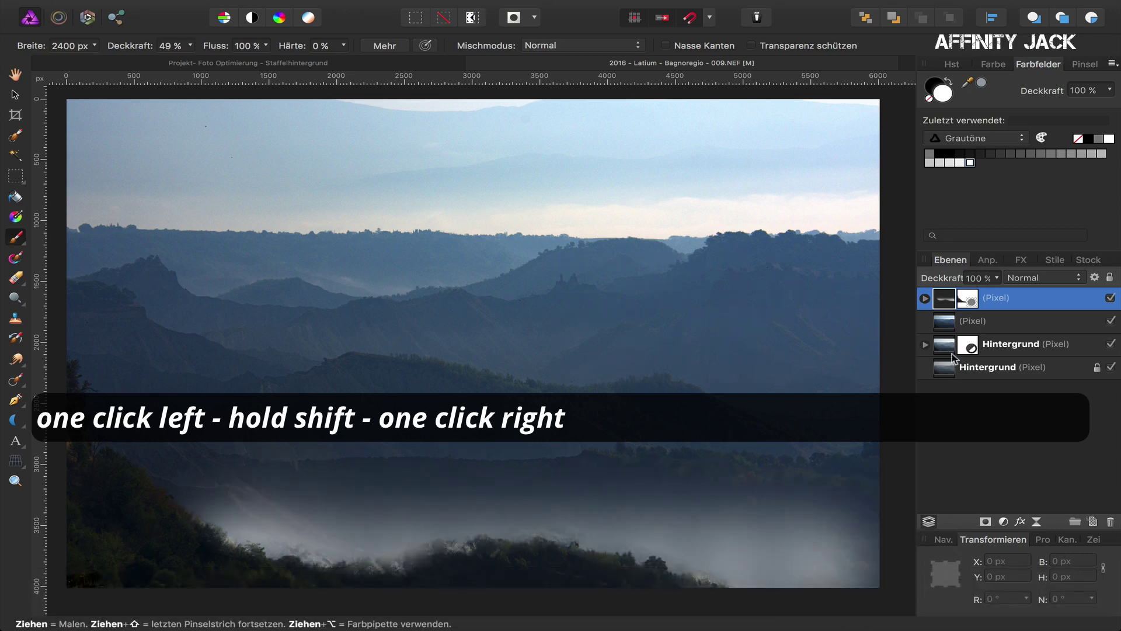
Fade the top haze layer down to 16% opacity
left_click(998, 279)
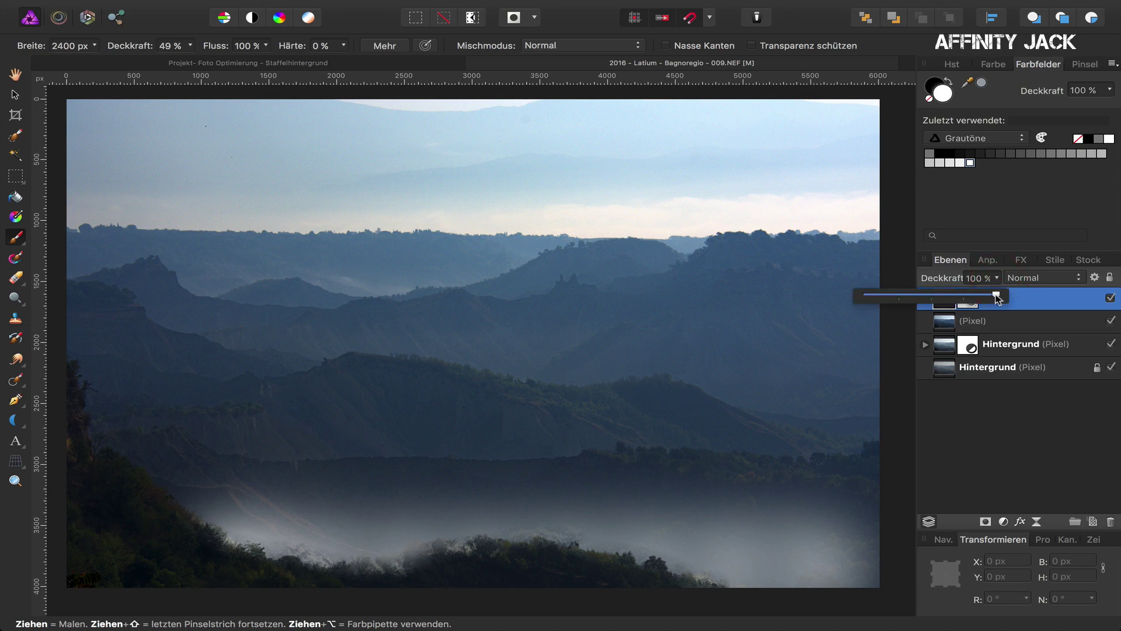
left_click_drag(999, 297, 890, 299)
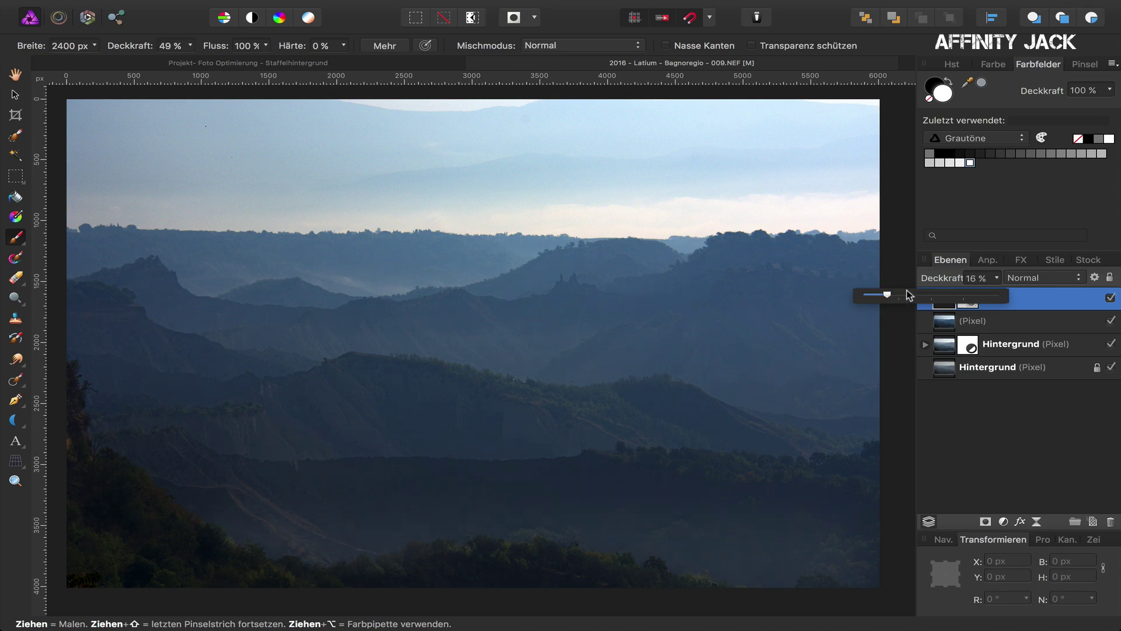
left_click(929, 282)
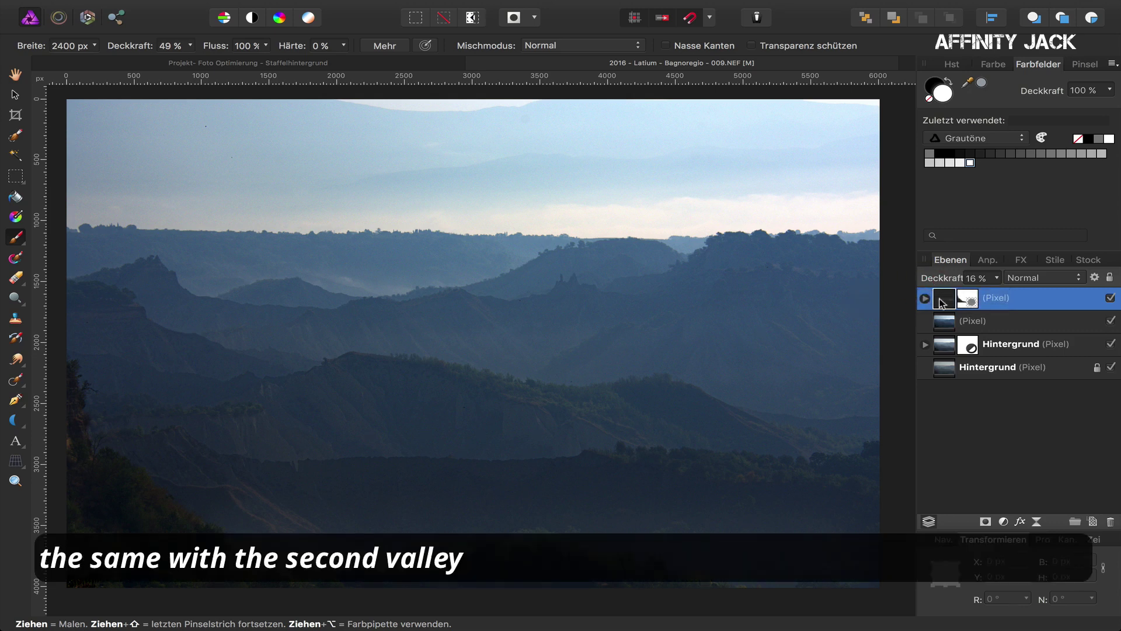
On the photo layer, brush a selection tracing the front ridge, then invert it to the area above
left_click(946, 327)
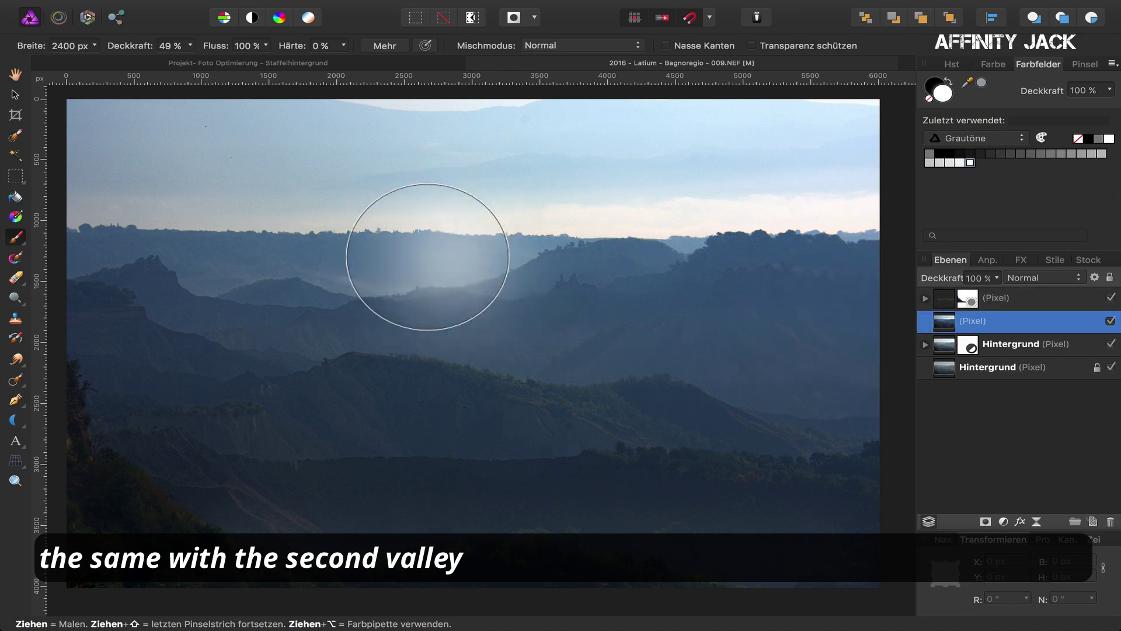
left_click(16, 138)
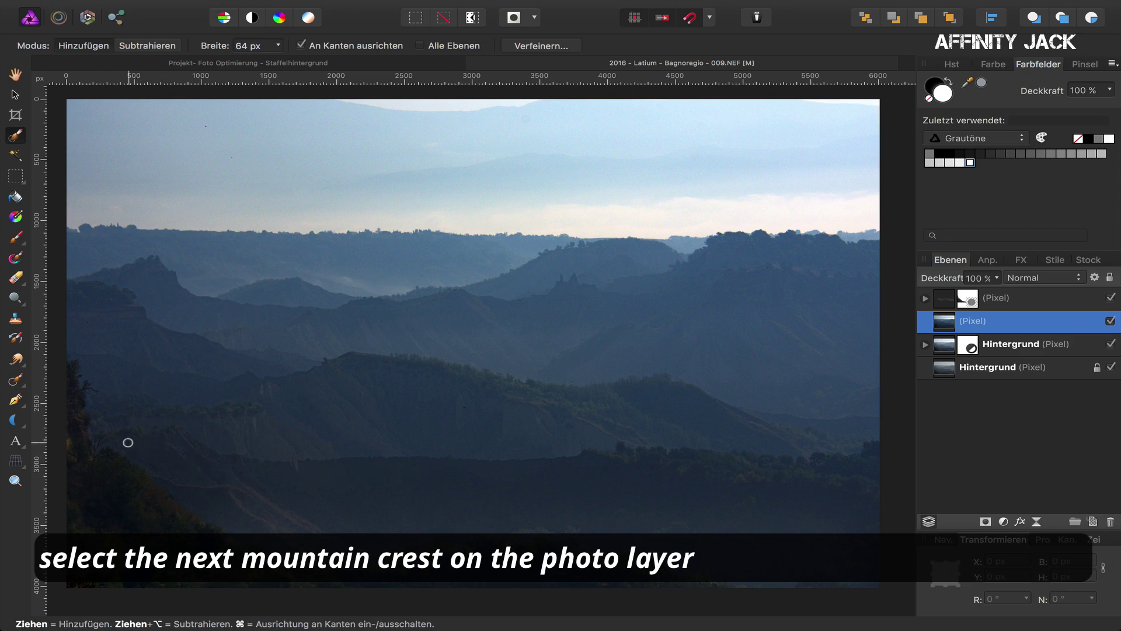
left_click_drag(163, 446, 253, 473)
mouse_move(332, 475)
left_mouse_down()
mouse_move(691, 465)
mouse_move(873, 485)
mouse_move(847, 526)
mouse_move(443, 532)
mouse_move(32, 516)
left_mouse_up()
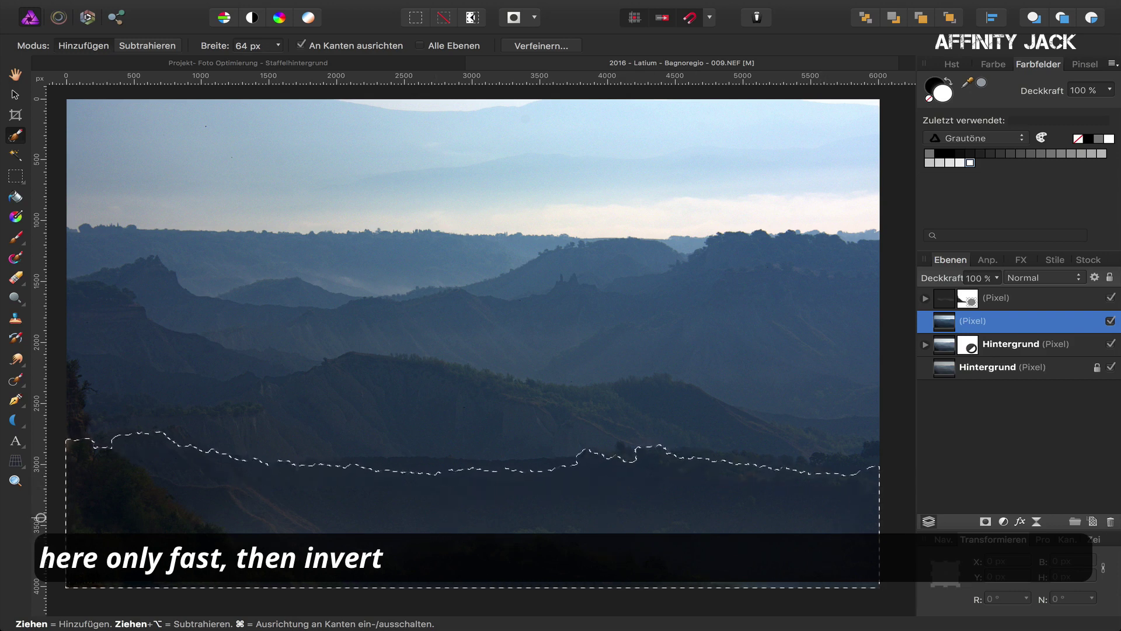
left_click_drag(375, 464, 773, 467)
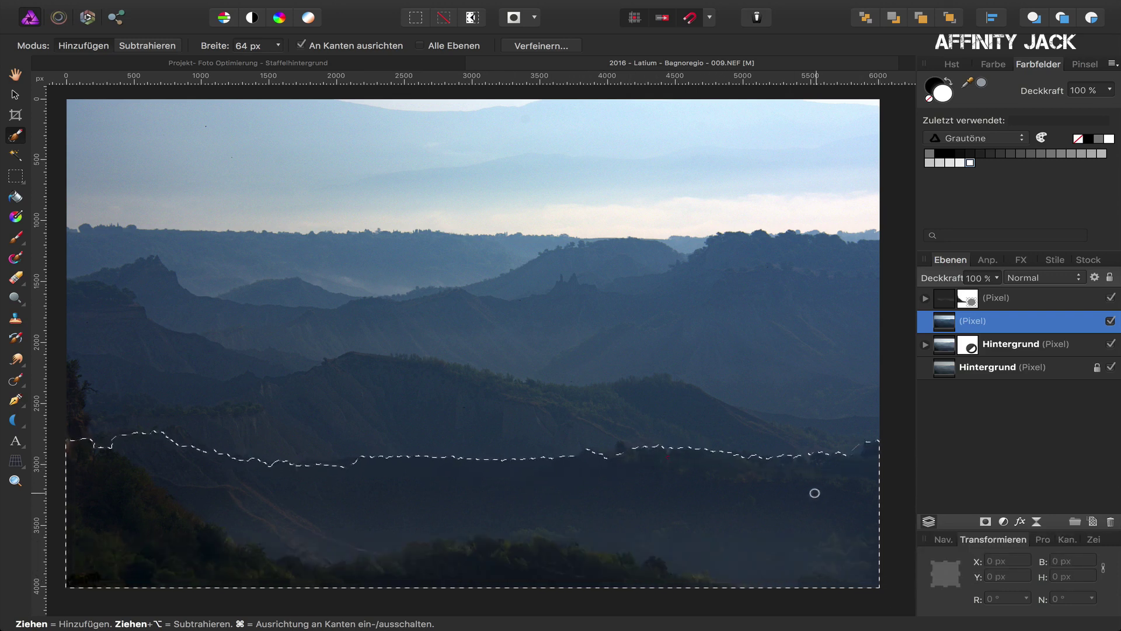
left_click_drag(325, 470, 344, 466)
left_click_drag(226, 455, 197, 446)
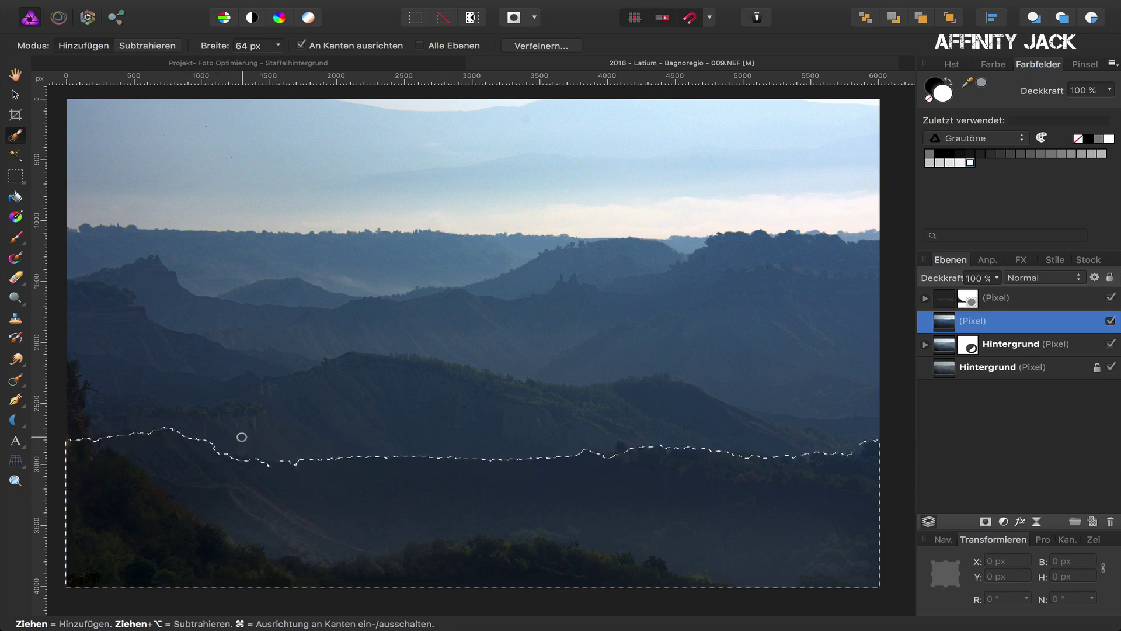
left_click(472, 24)
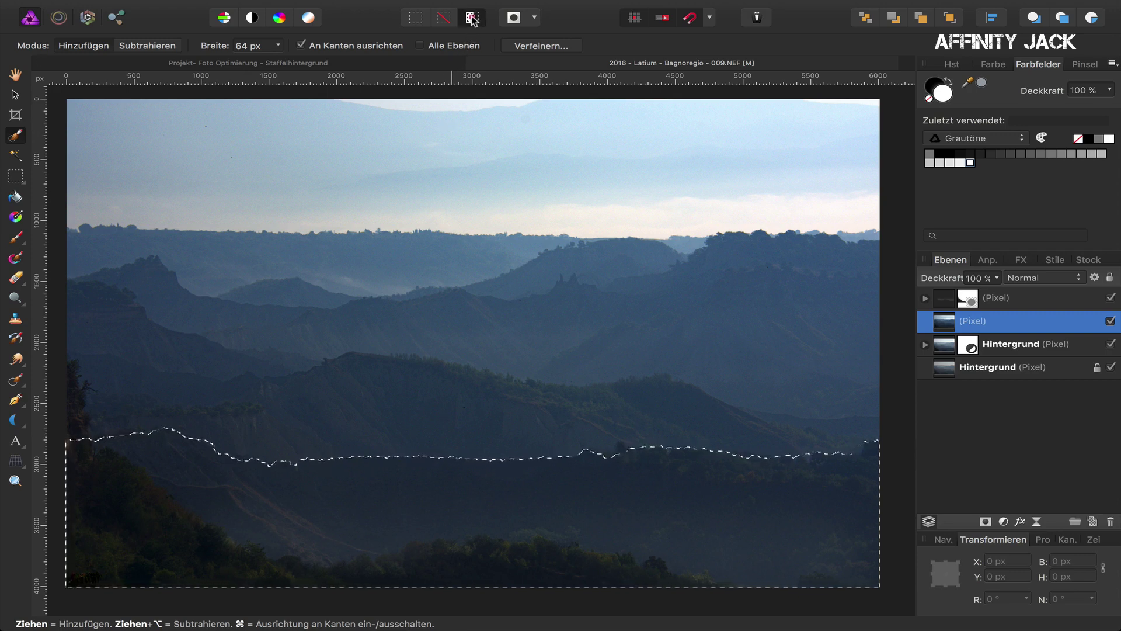
Add a new top pixel layer masked to the area above the front ridge and clear the selection
left_click(953, 301)
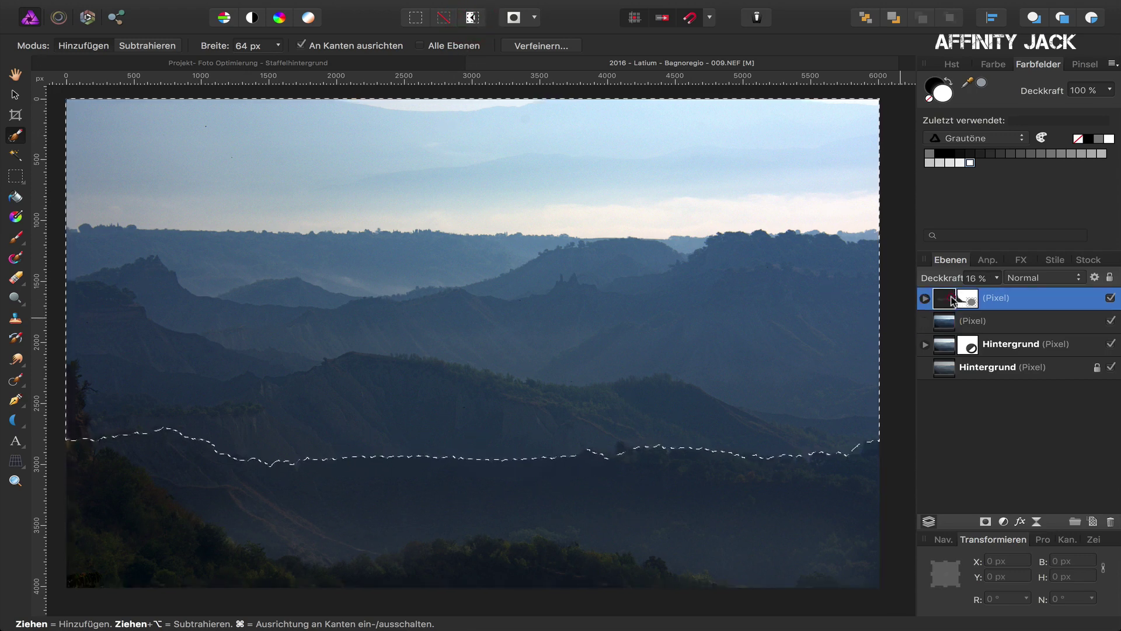
left_click(1093, 521)
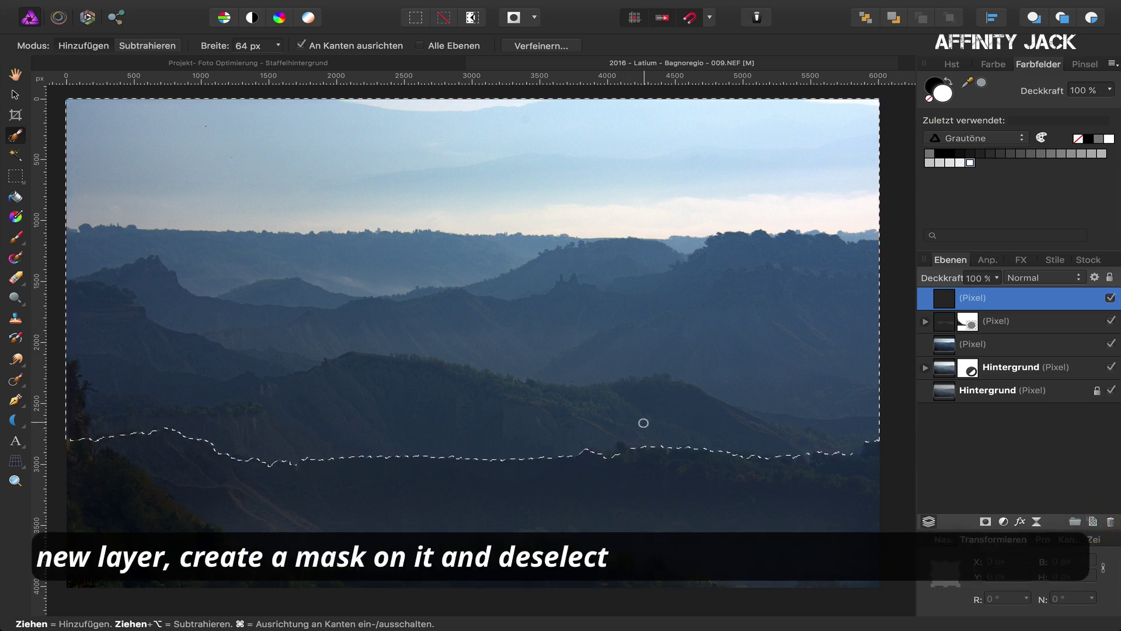
left_click(985, 522)
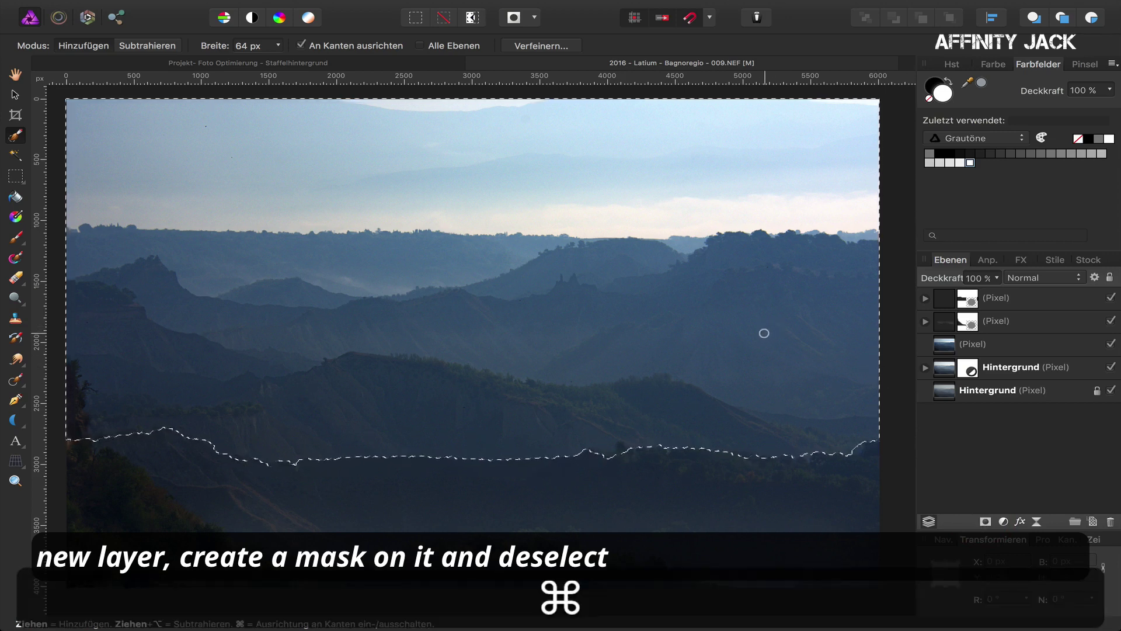
key("super+d")
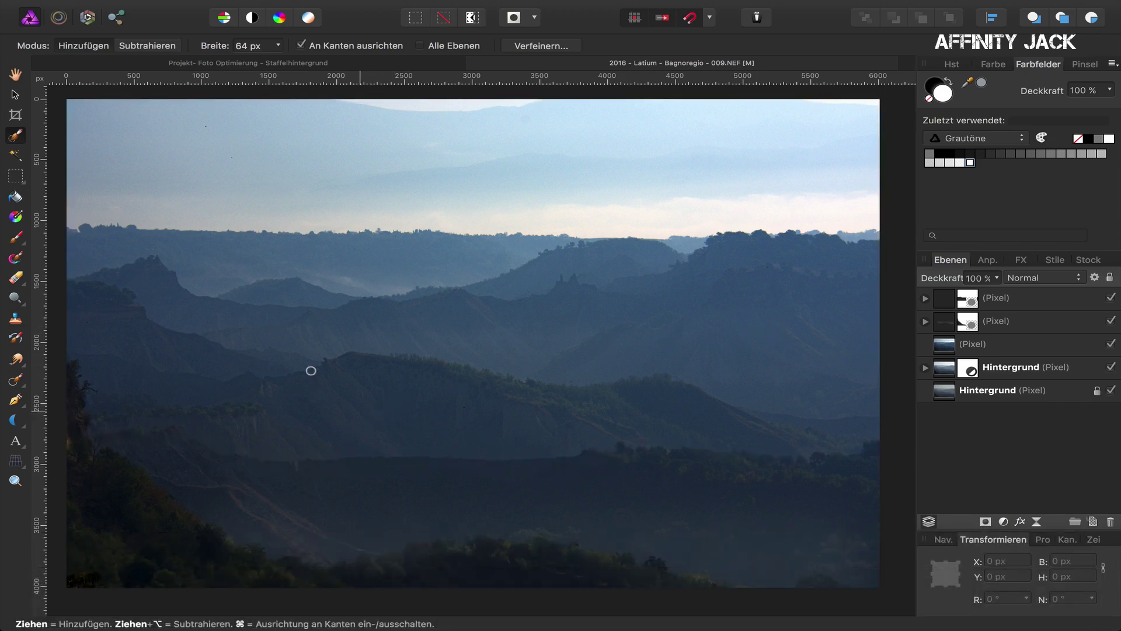
left_click(16, 237)
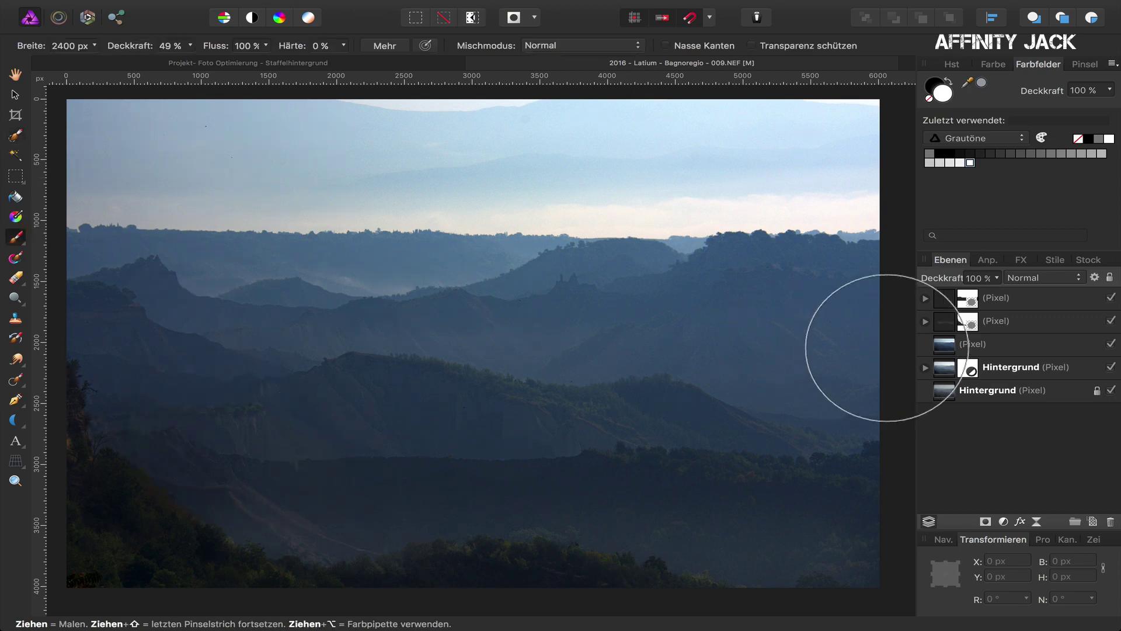
Paint soft white haze along the left of the front ridge, undoing overly bright strokes
left_click(940, 300)
left_click(739, 368)
key("ctrl+z")
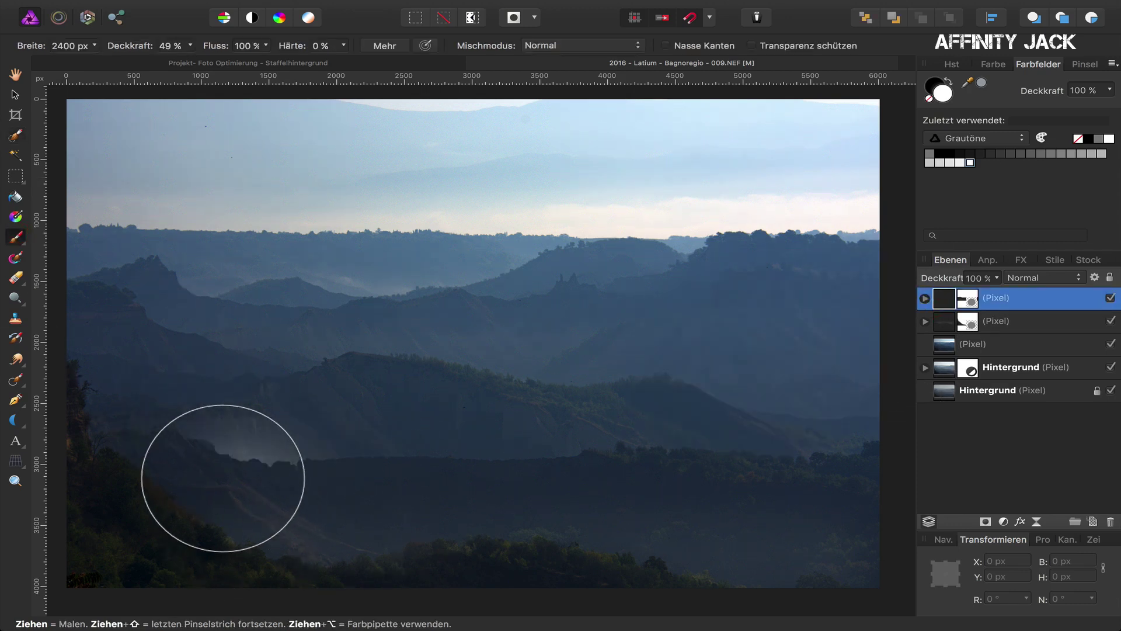
left_click_drag(222, 473, 224, 484)
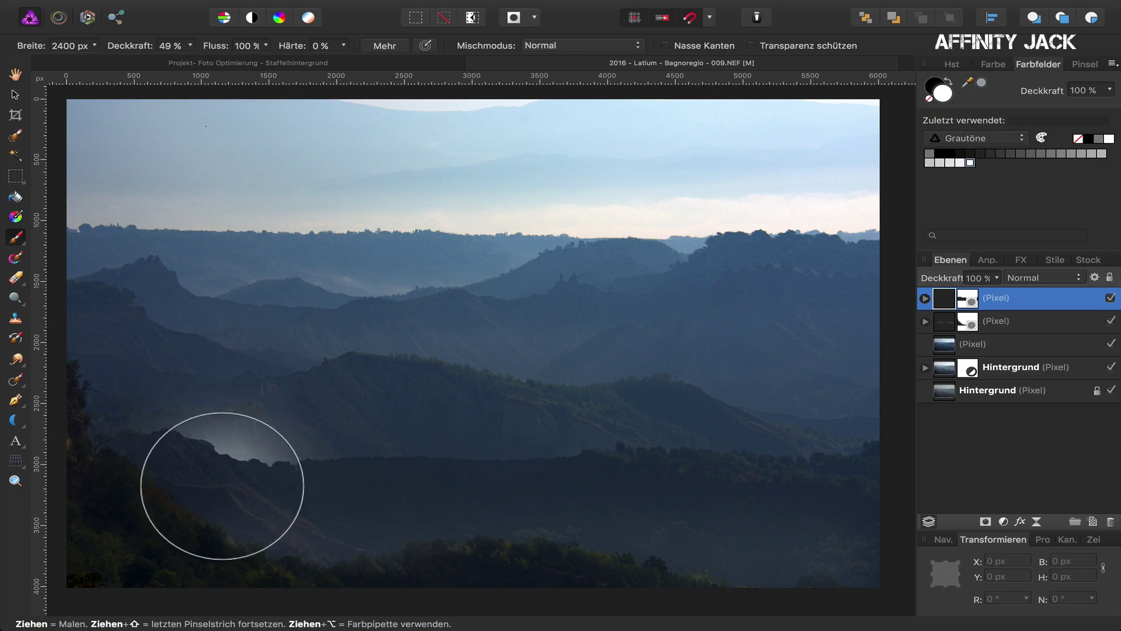
key("ctrl+z")
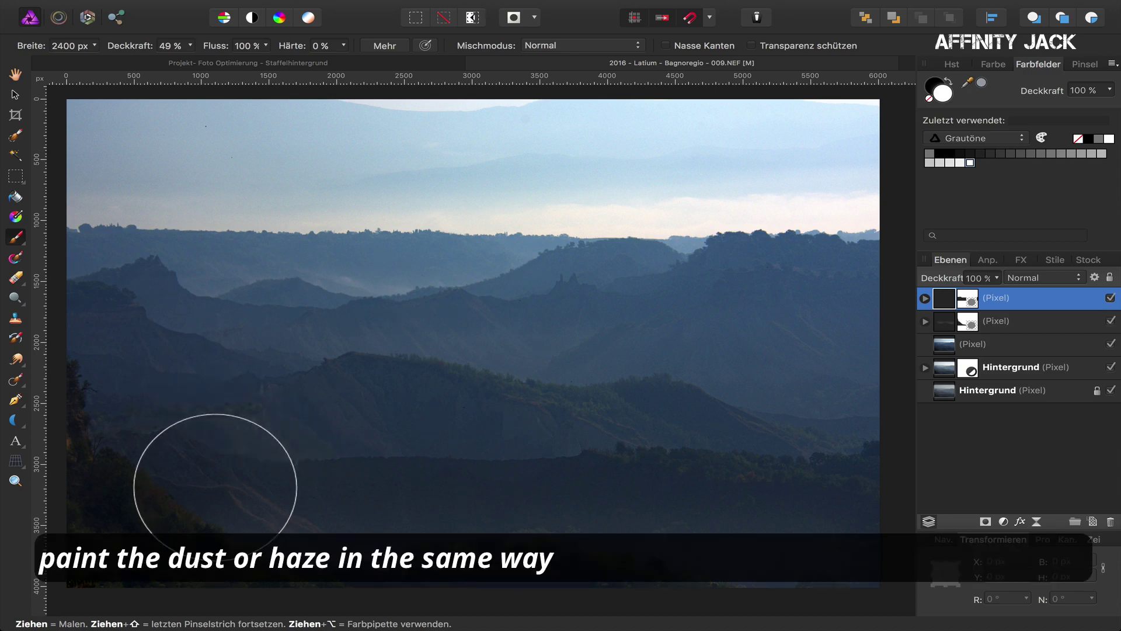
left_click_drag(214, 488, 215, 487)
key("ctrl+z")
Extend faint haze along the whole ridge and fade the layer to about 21% opacity
left_click_drag(813, 493, 816, 493)
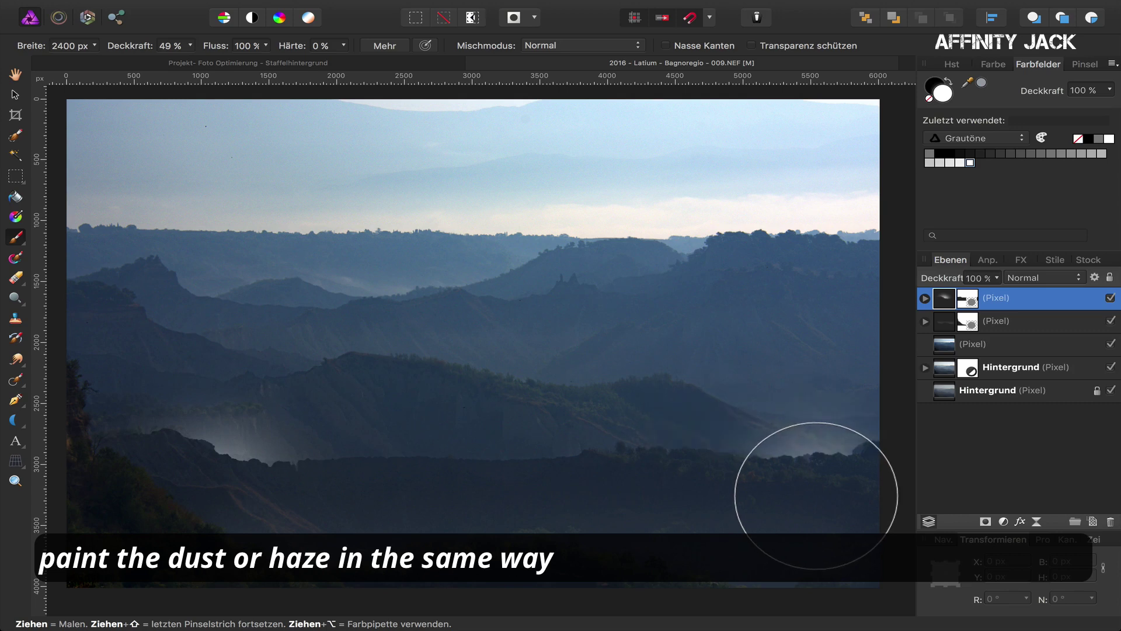
left_click(820, 493, "shift")
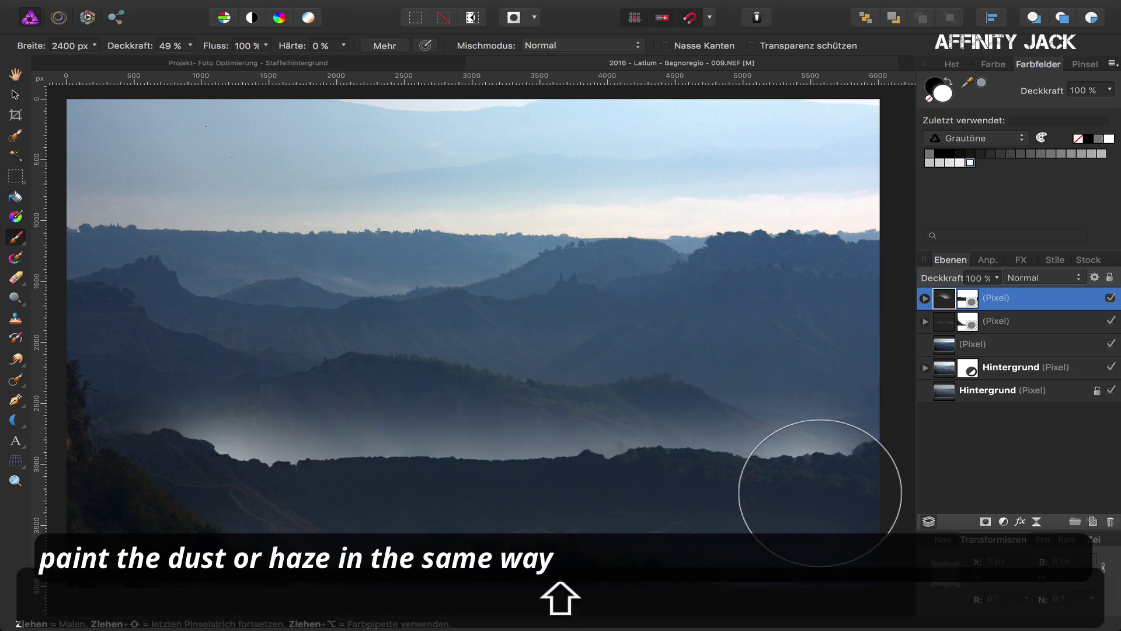
left_click(998, 278)
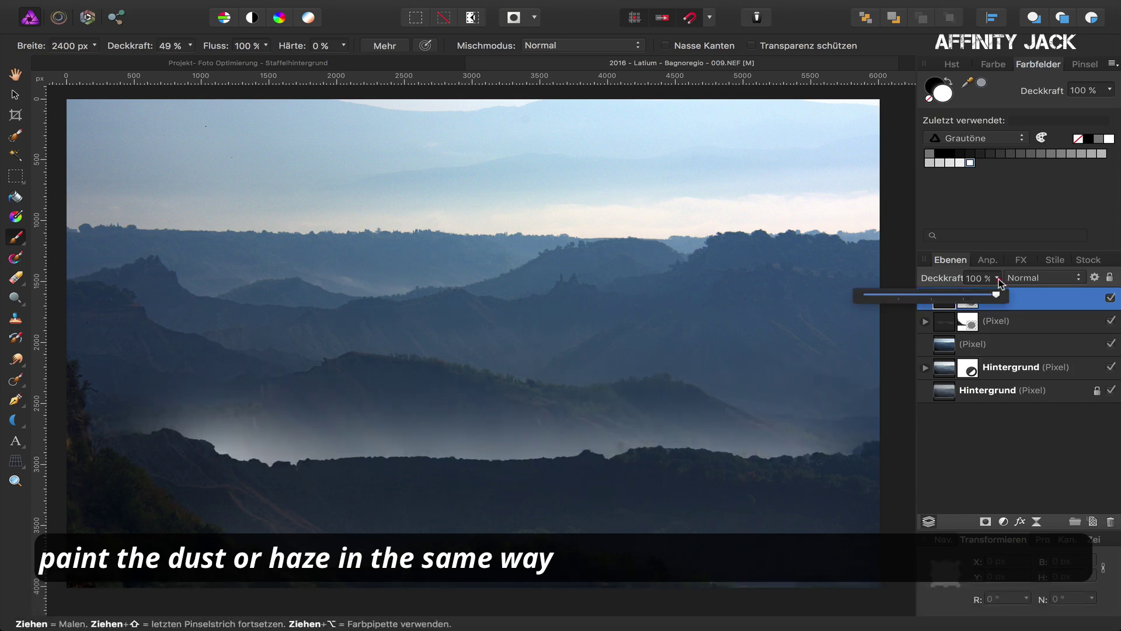
left_click_drag(997, 295, 894, 300)
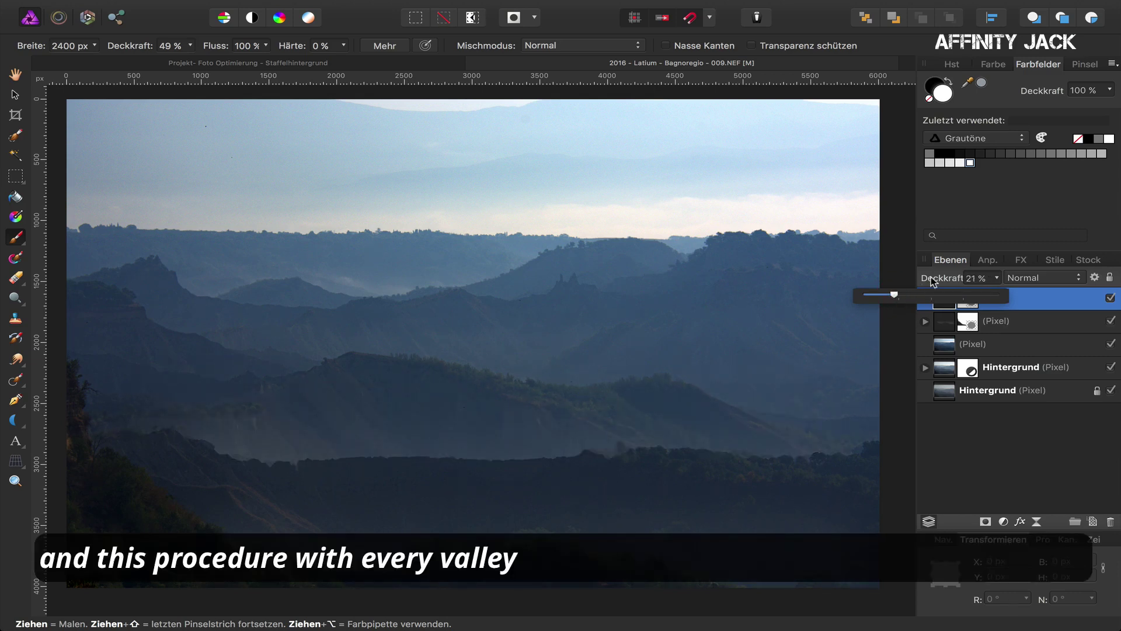
Brush-select the lower area up to the middle ridge on the photo layer and invert it
left_click(972, 344)
key("w")
mouse_move(82, 365)
left_mouse_down()
mouse_move(152, 380)
mouse_move(175, 507)
left_mouse_up()
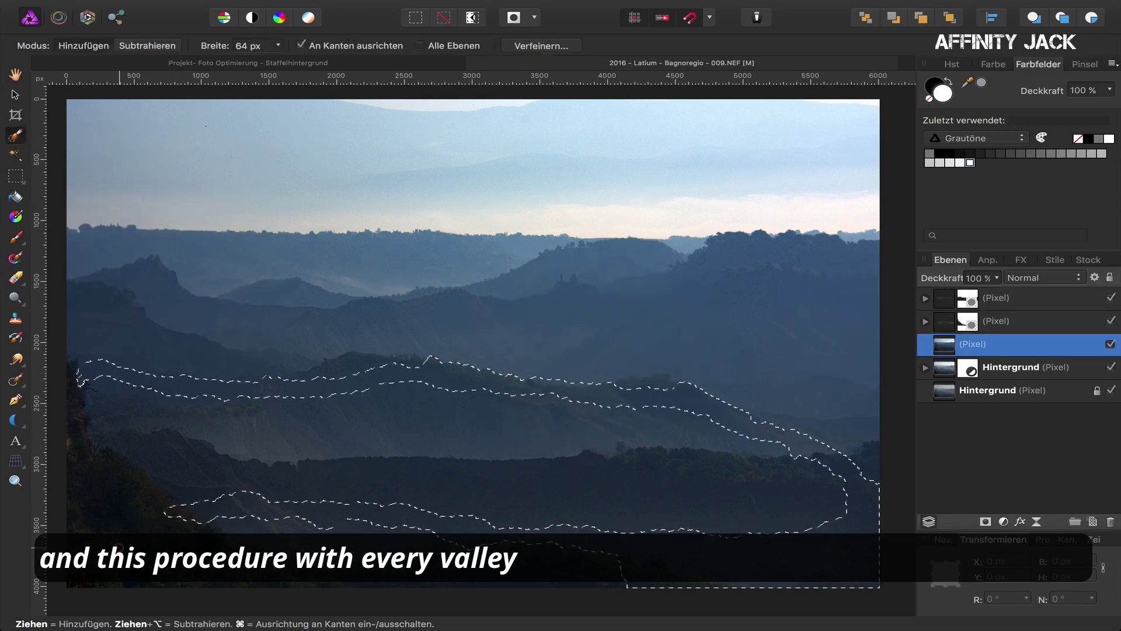
mouse_move(846, 467)
left_mouse_down()
mouse_move(338, 425)
mouse_move(250, 375)
mouse_move(153, 376)
mouse_move(413, 368)
mouse_move(656, 385)
left_mouse_up()
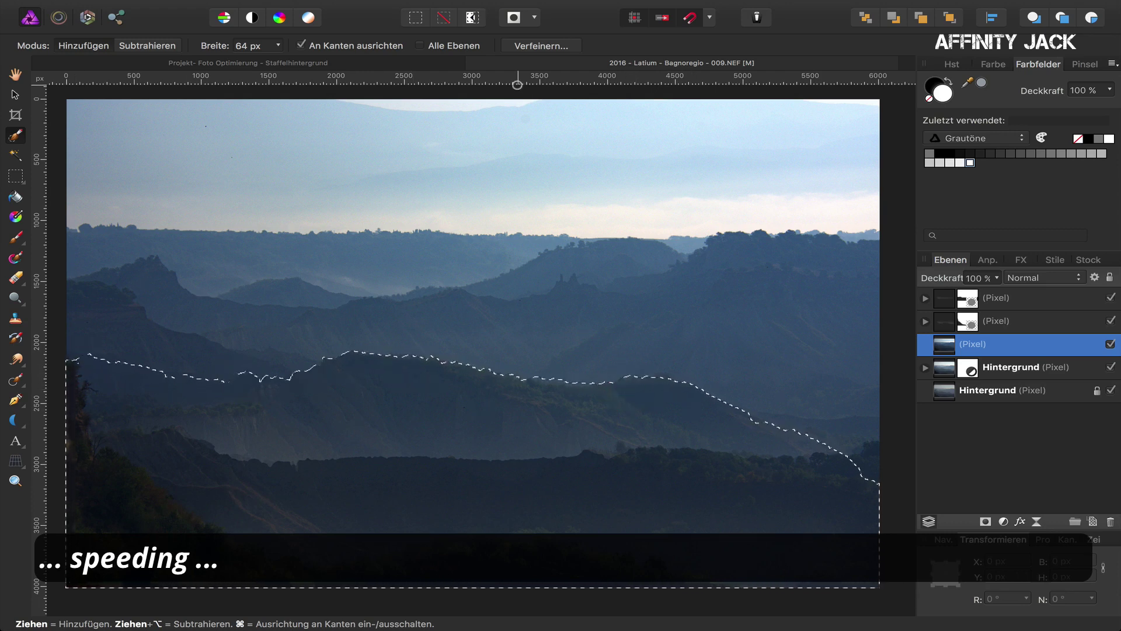
key("ctrl+shift+i")
Add a new pixel layer masked to the area above the middle ridge, then deselect
key("ctrl+shift+n")
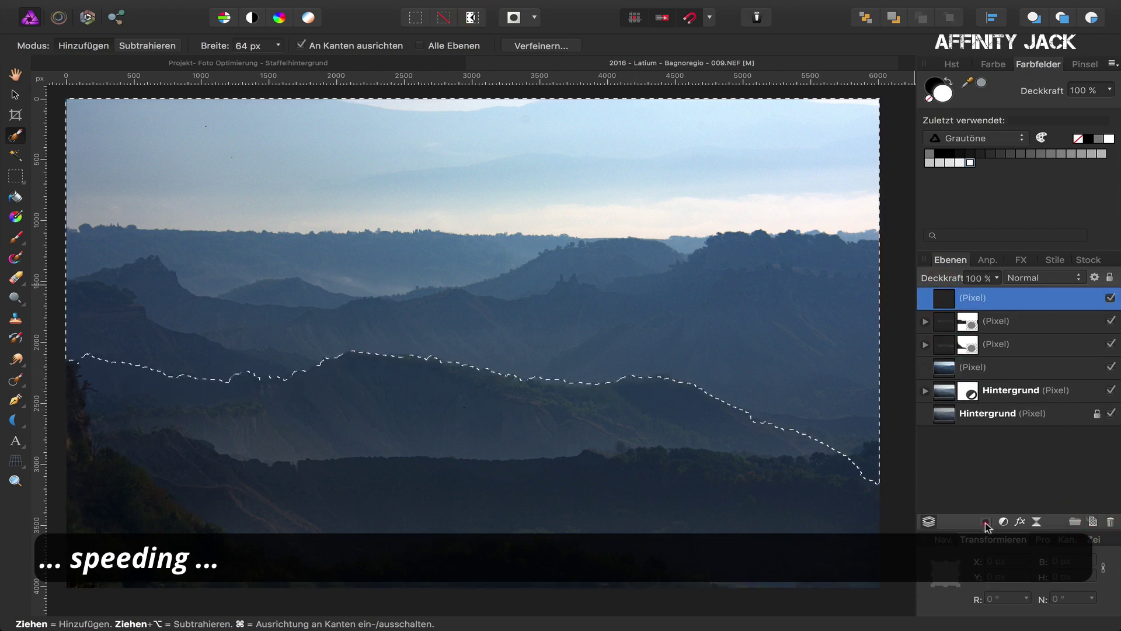
left_click(986, 523)
key("ctrl+d")
key("b")
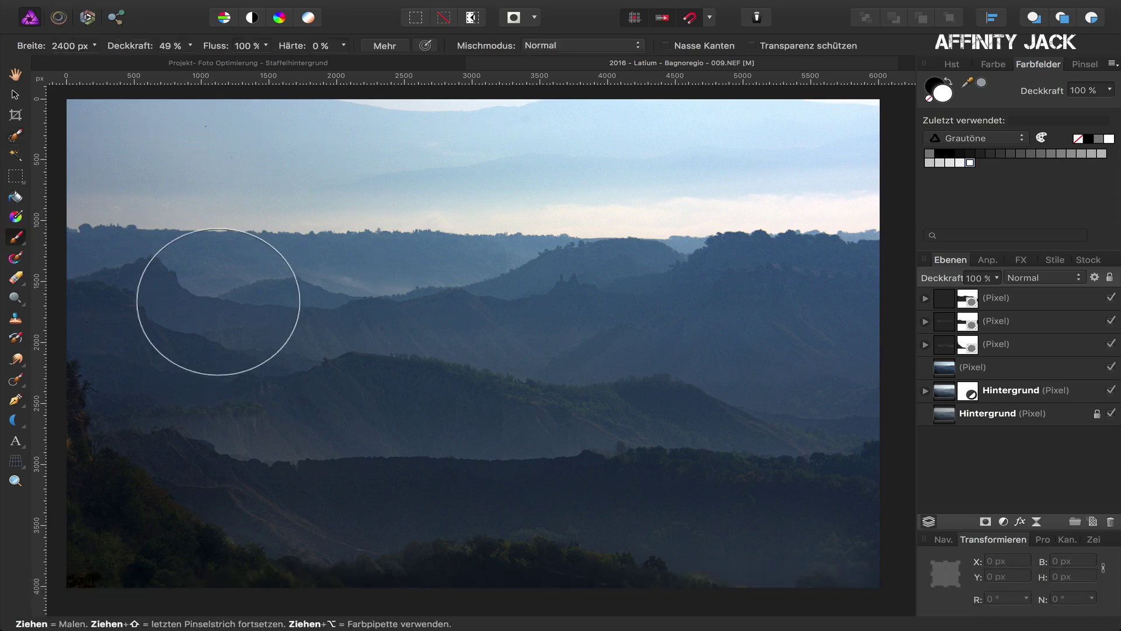
Paint soft white mist along the middle ridge and set that layer's opacity to 25%
left_click(996, 297)
mouse_move(401, 350)
left_mouse_down()
mouse_move(226, 356)
mouse_move(153, 382)
left_mouse_up()
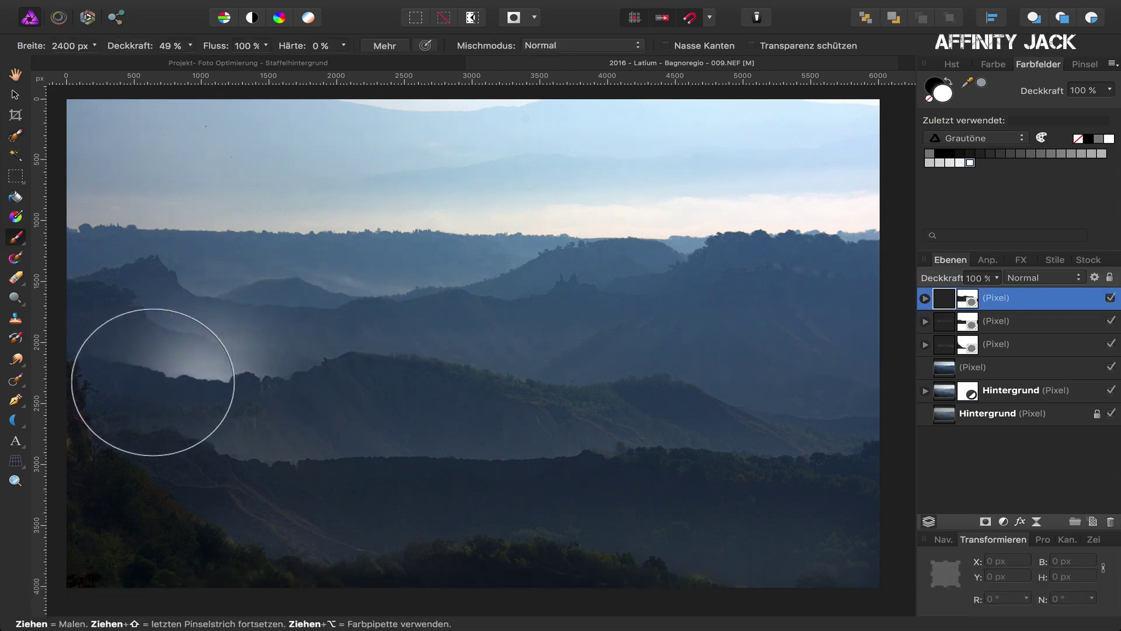
left_click_drag(853, 386, 874, 390)
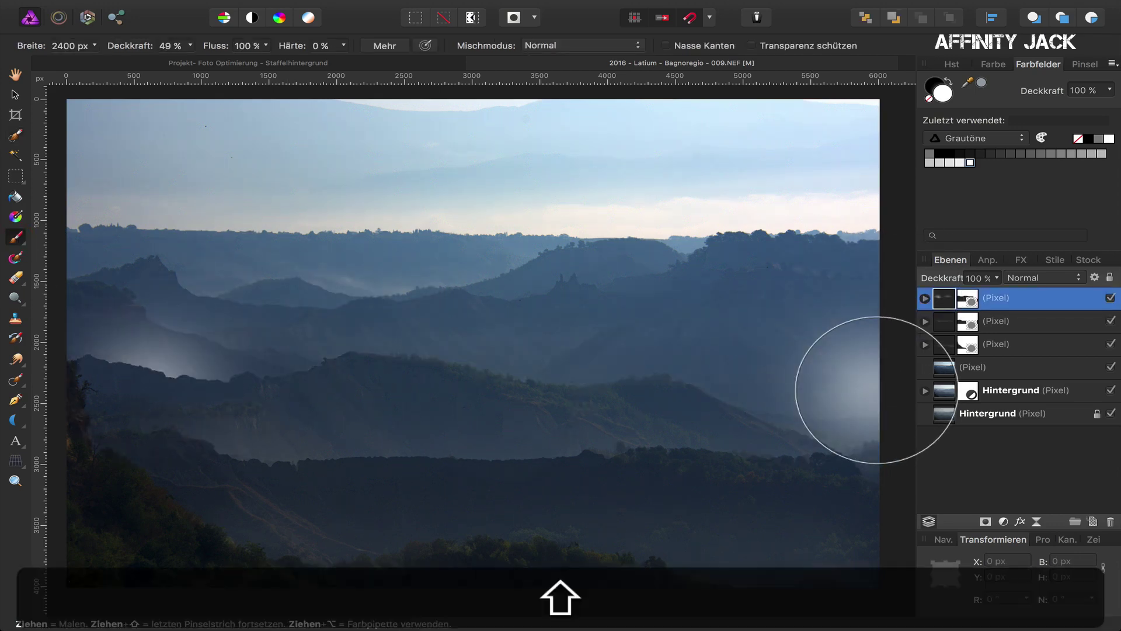
left_click(997, 278)
left_click_drag(999, 296, 897, 298)
key("h")
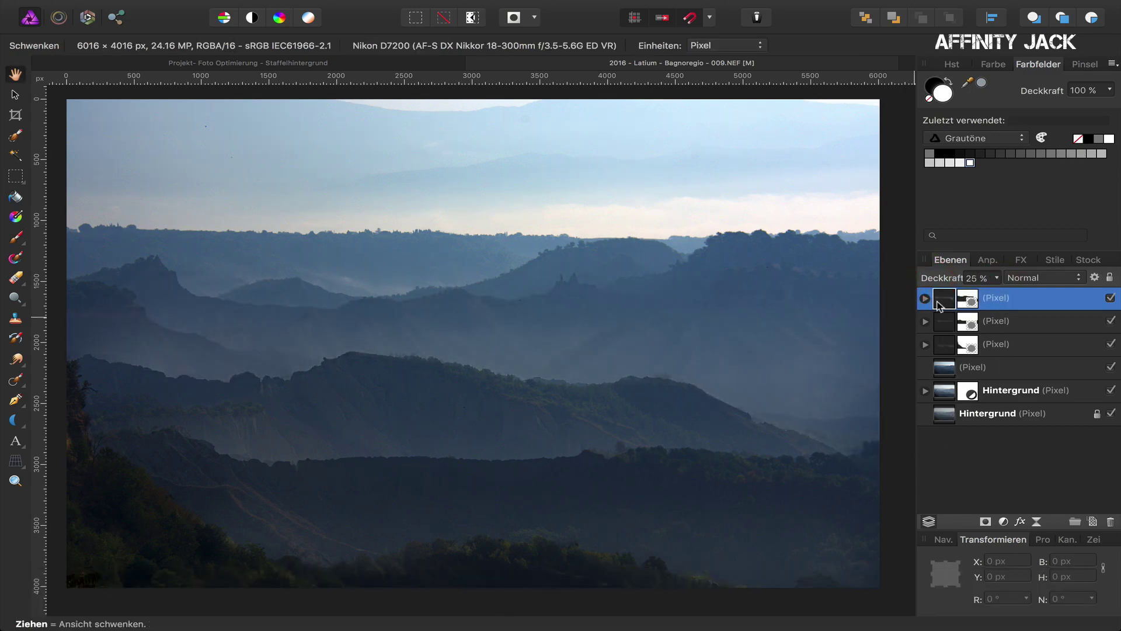
left_click(1111, 298)
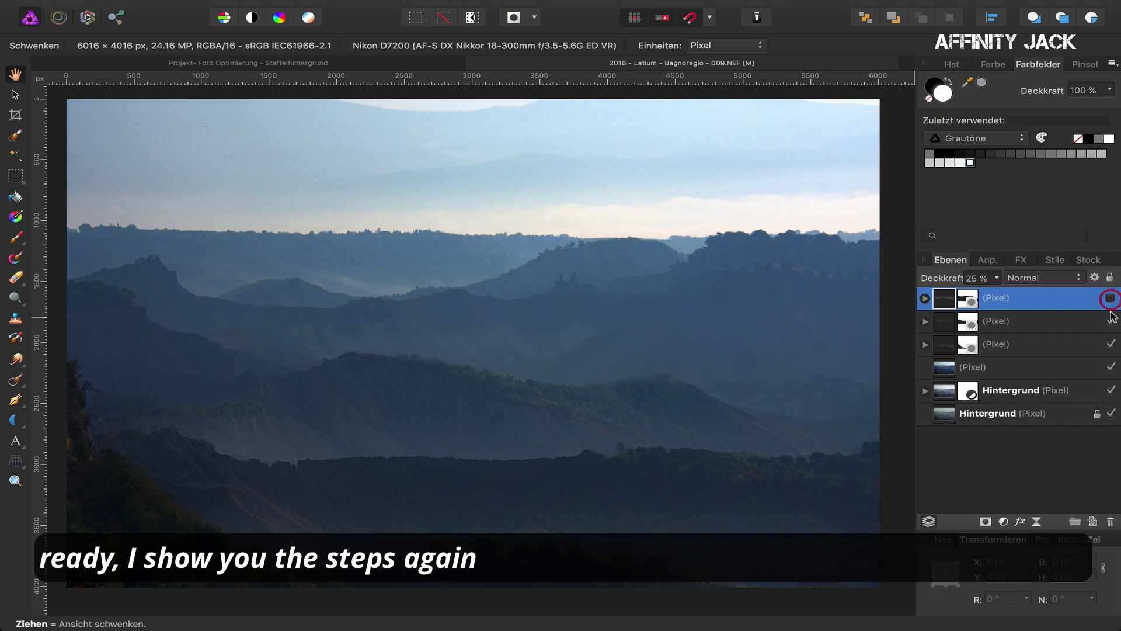
left_click(1110, 321)
left_click(1110, 344)
left_click(1111, 366)
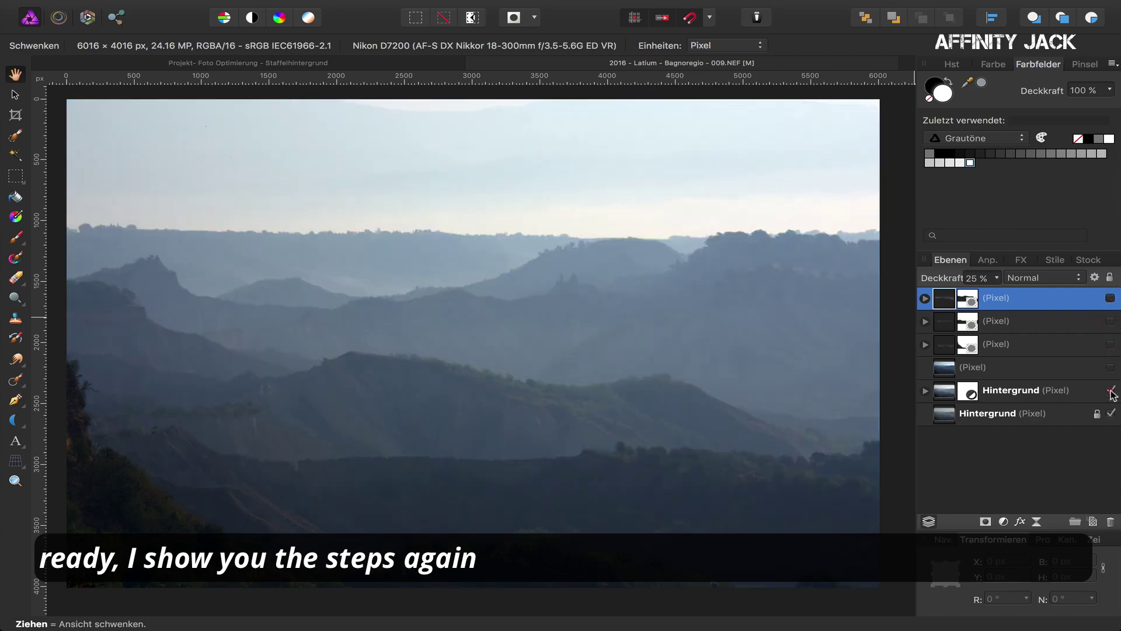
left_click(1111, 390)
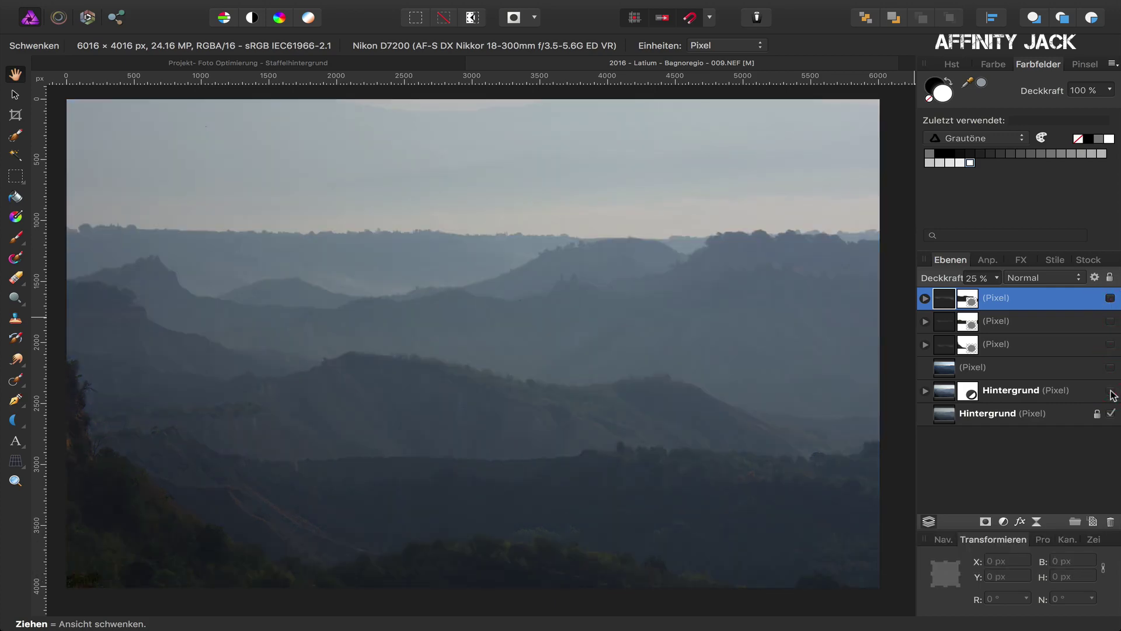
left_click(1111, 391)
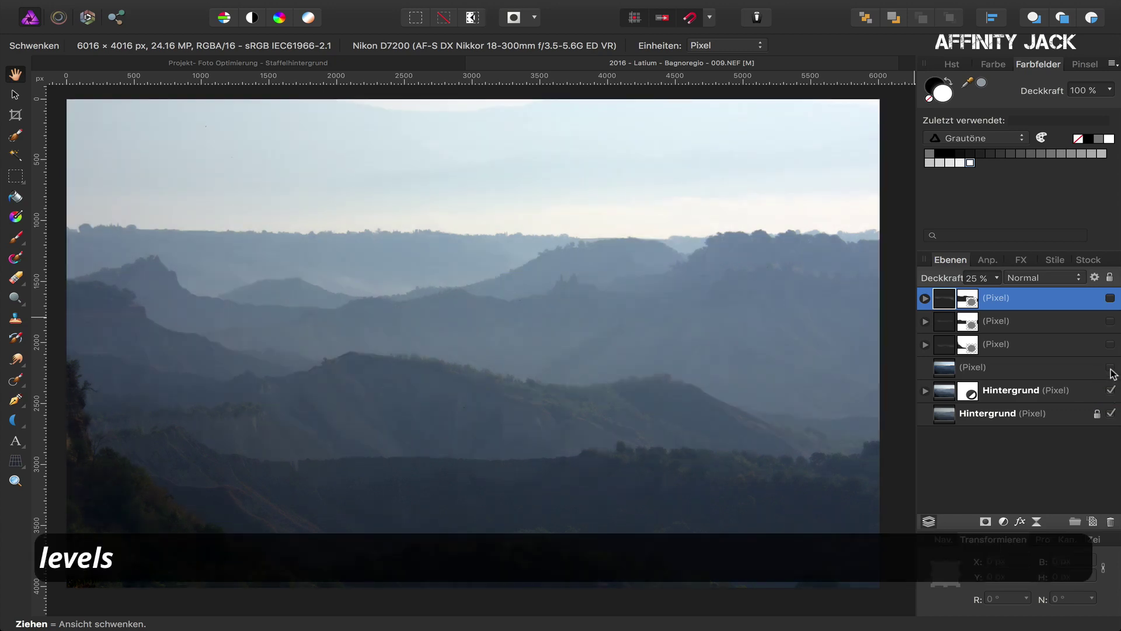
left_click(1111, 368)
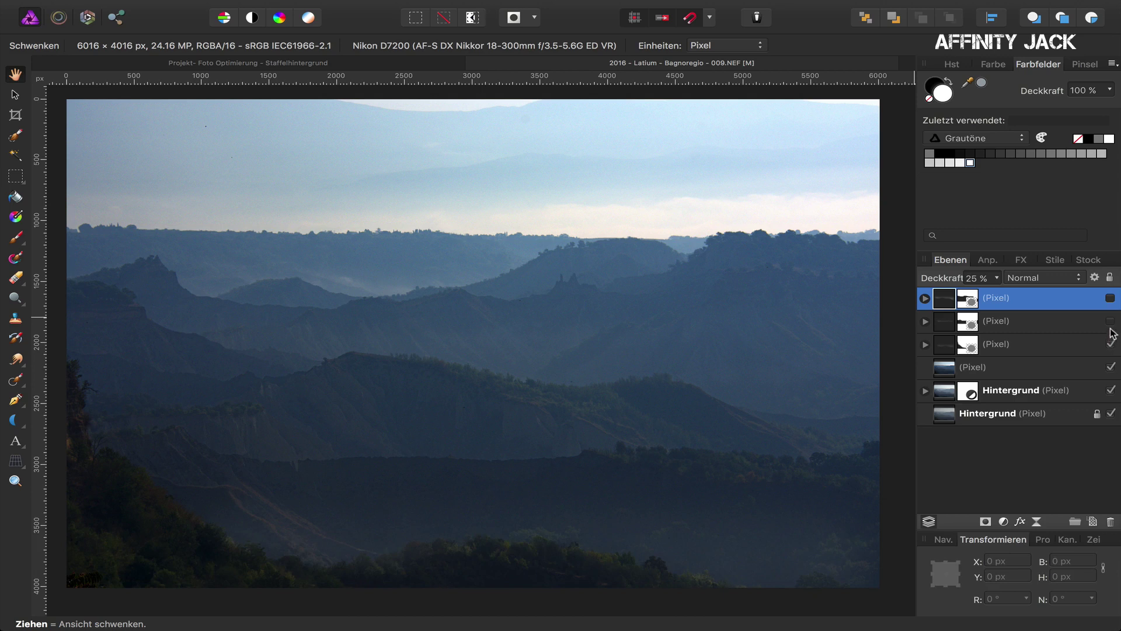
left_click(1111, 322)
left_click(1110, 299)
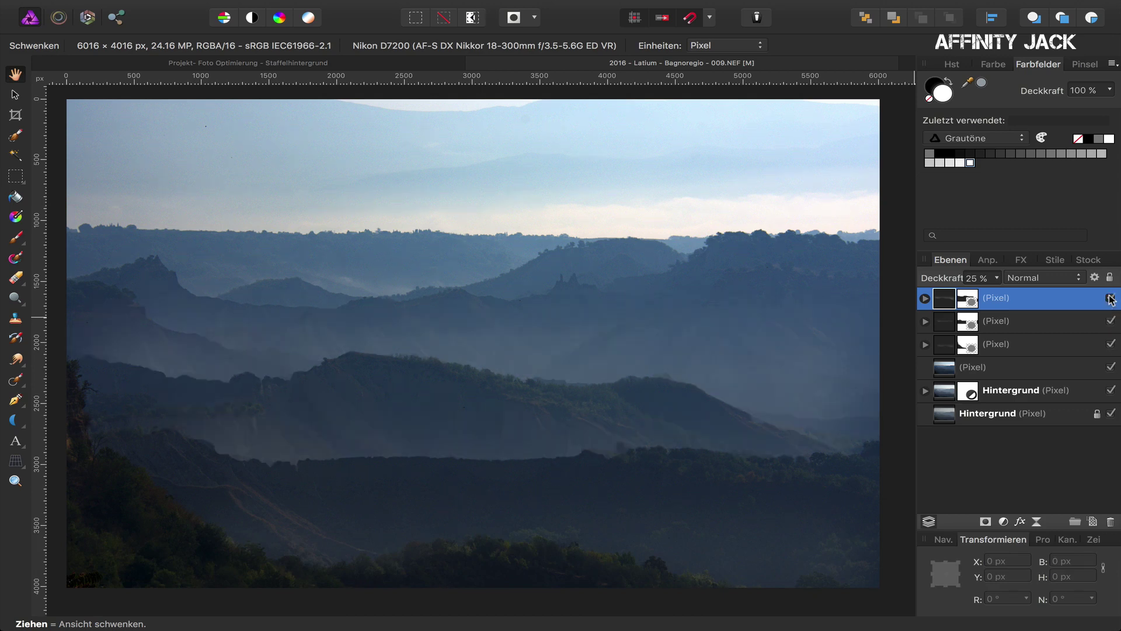